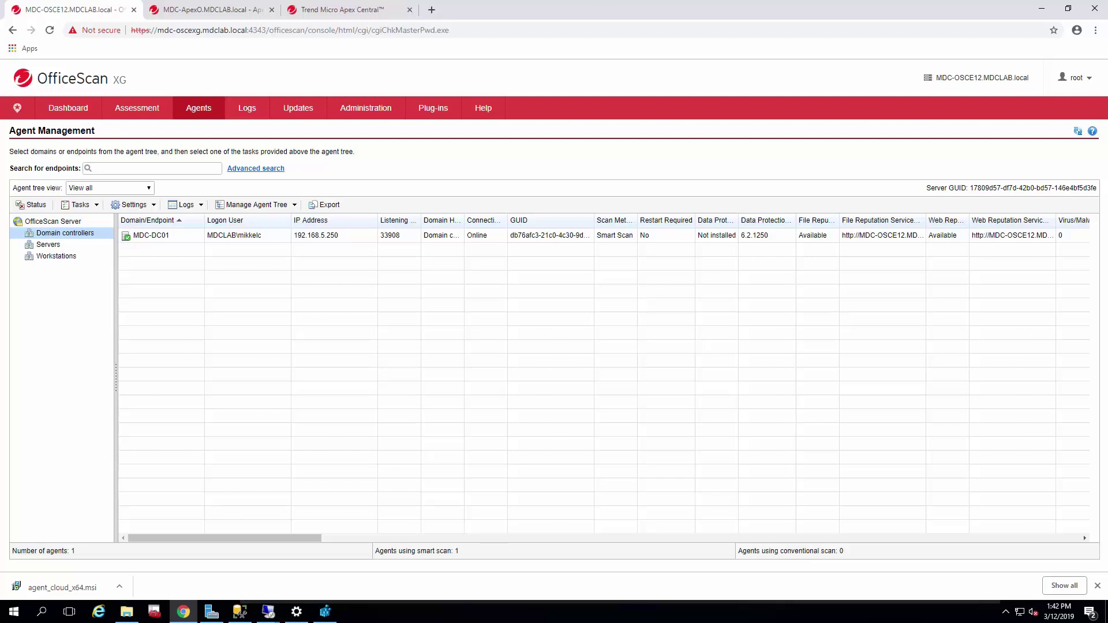
# - Select the online MDC-DC01 agent row under Domain controllers in Agent Management
pyautogui.click(138, 236)
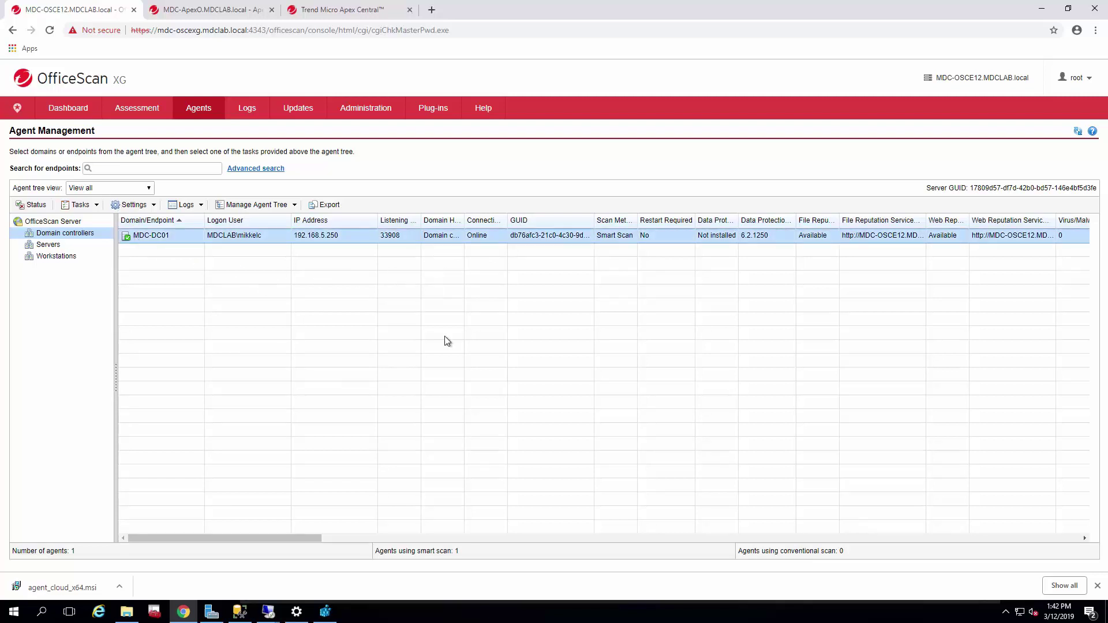
# - Switch to the mdc-dc01 Remote Desktop session and maximize it to full screen
pyautogui.click(268, 612)
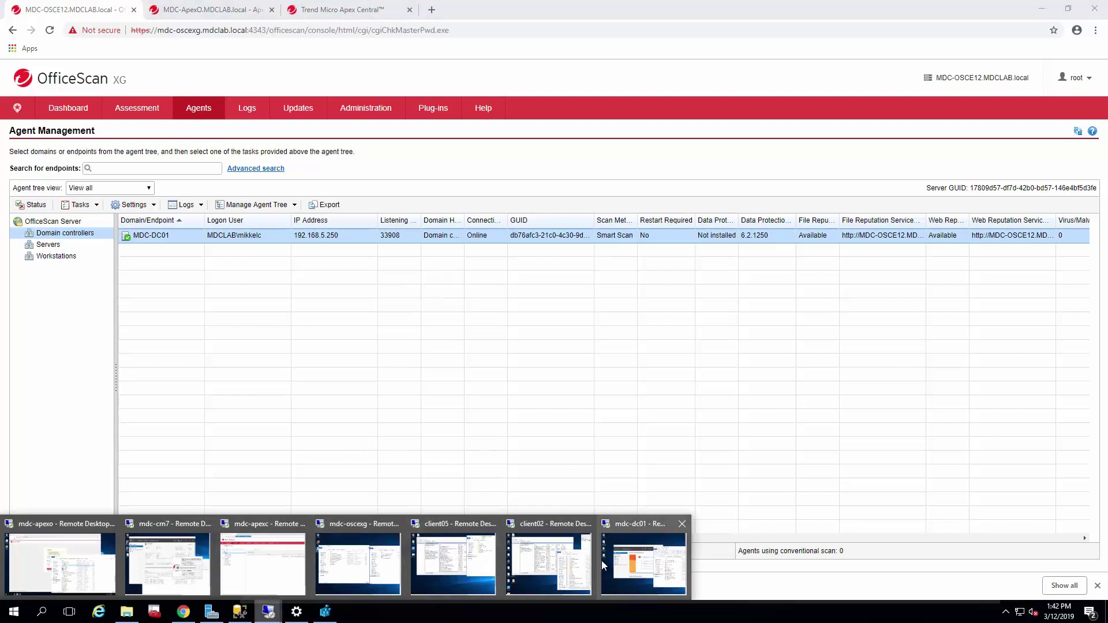
pyautogui.moveTo(604, 565)
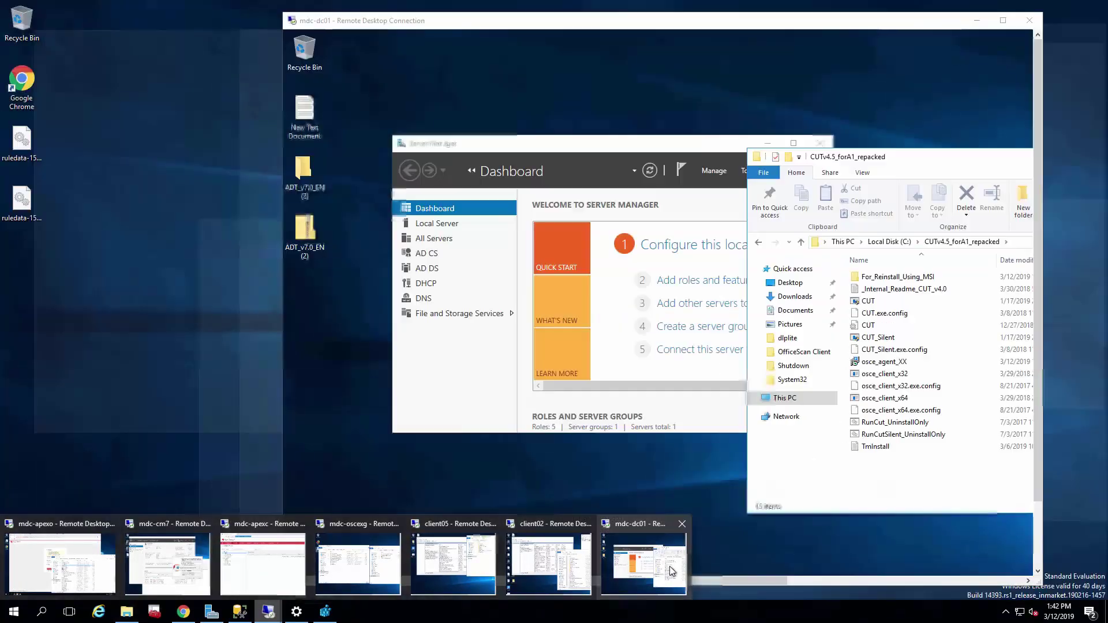
pyautogui.click(671, 571)
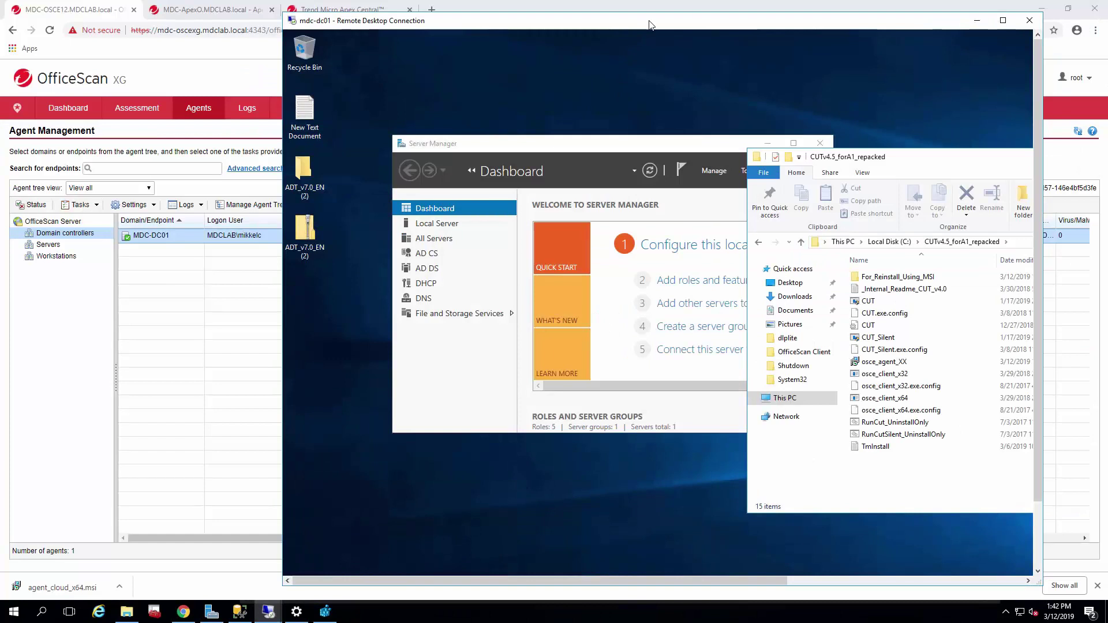
pyautogui.doubleClick(649, 25)
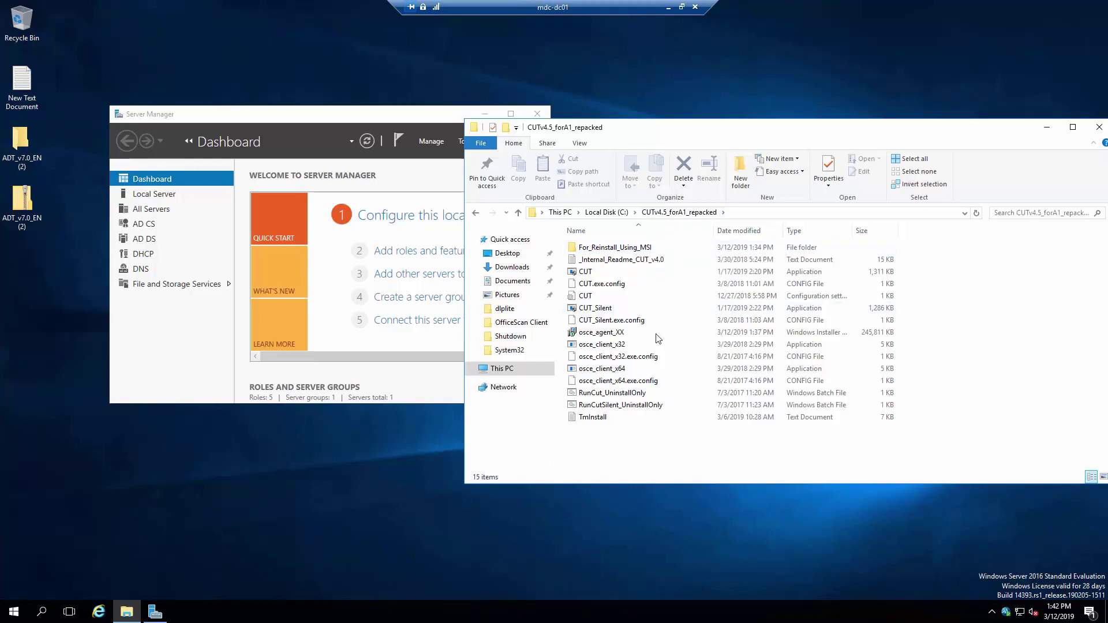
# - Open _Internal_Readme_CUT_v4.0 in Notepad, make the window taller, and scroll to section 1.4
pyautogui.click(639, 266)
pyautogui.doubleClick(639, 265)
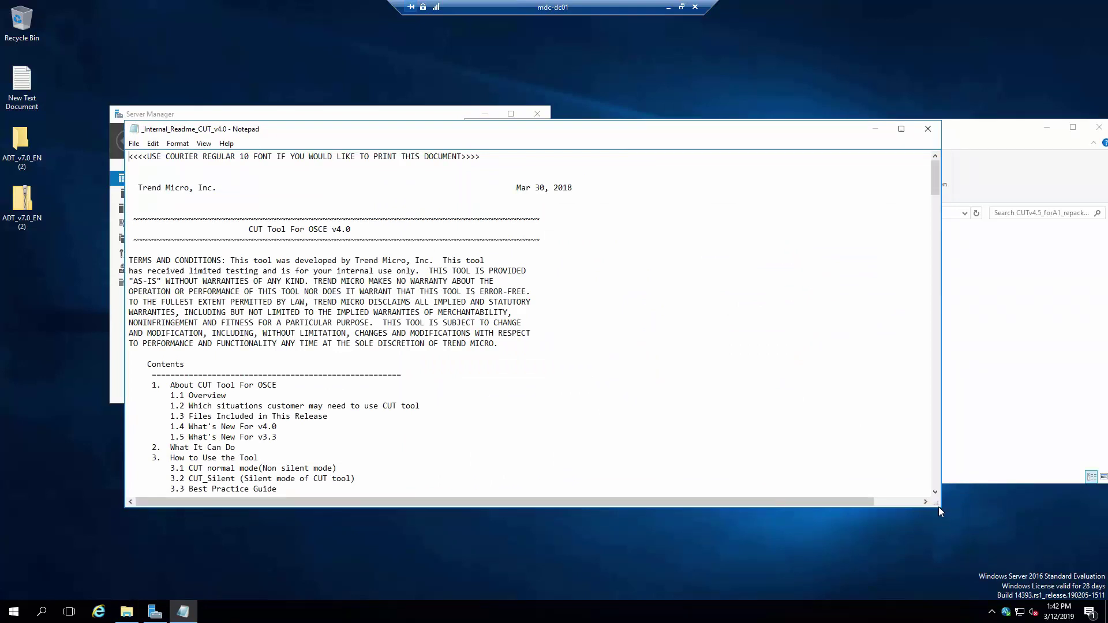
pyautogui.moveTo(938, 503); pyautogui.dragTo(583, 600)
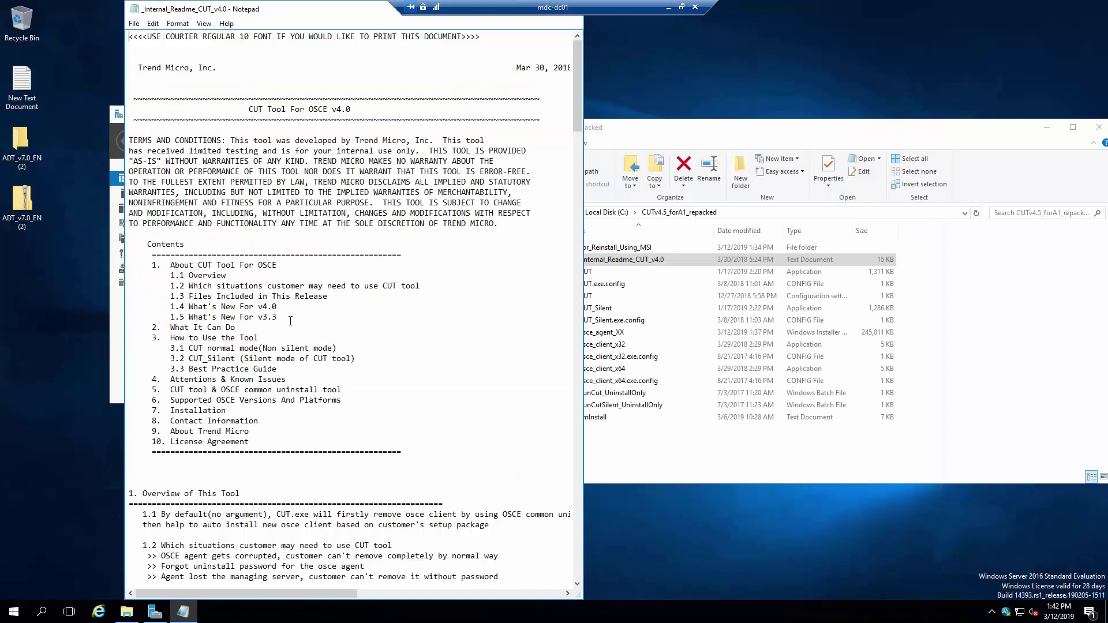
pyautogui.scroll(-5, 290, 321)
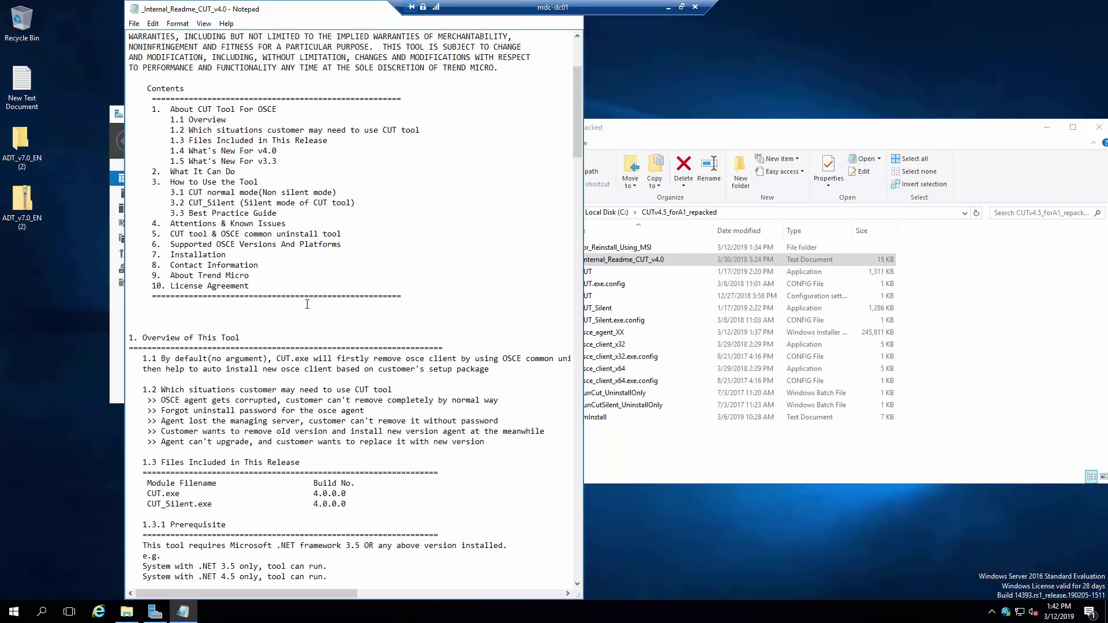
pyautogui.scroll(-10, 308, 305)
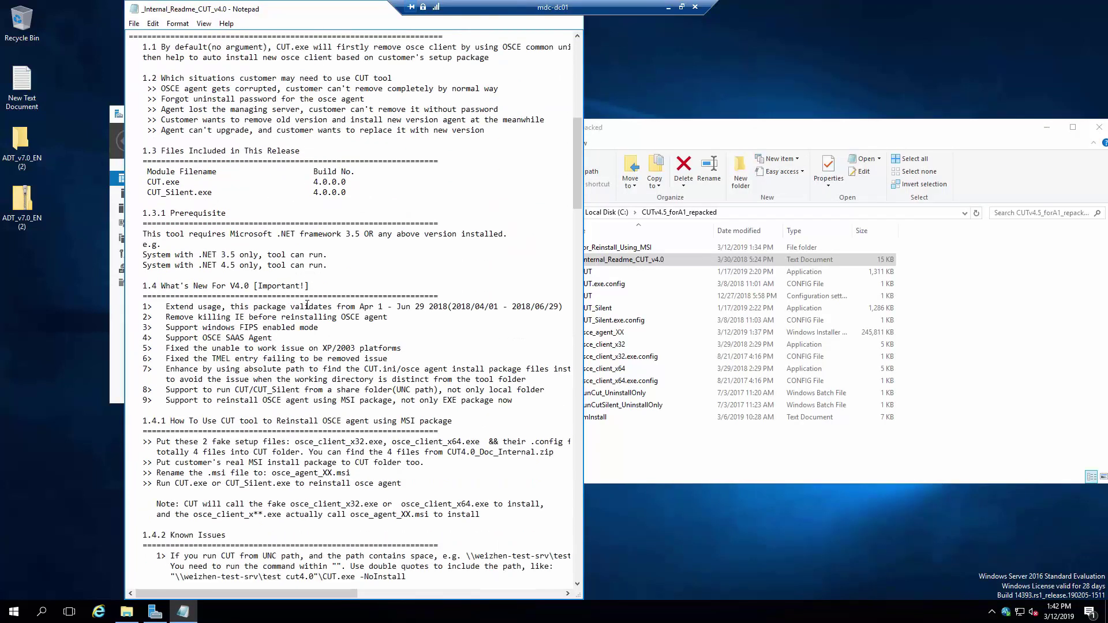
pyautogui.scroll(-3, 307, 305)
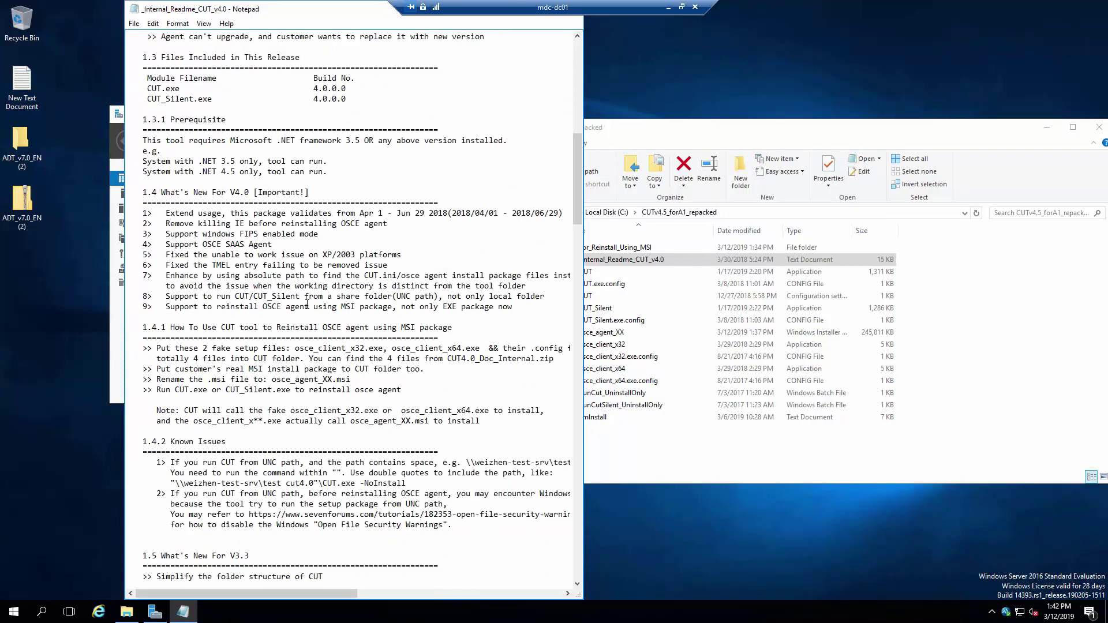
# - Search the readme for 'msi' and step to its second occurrence
pyautogui.hotkey('ctrl', 'f')
pyautogui.write('msi')
pyautogui.press('Return')
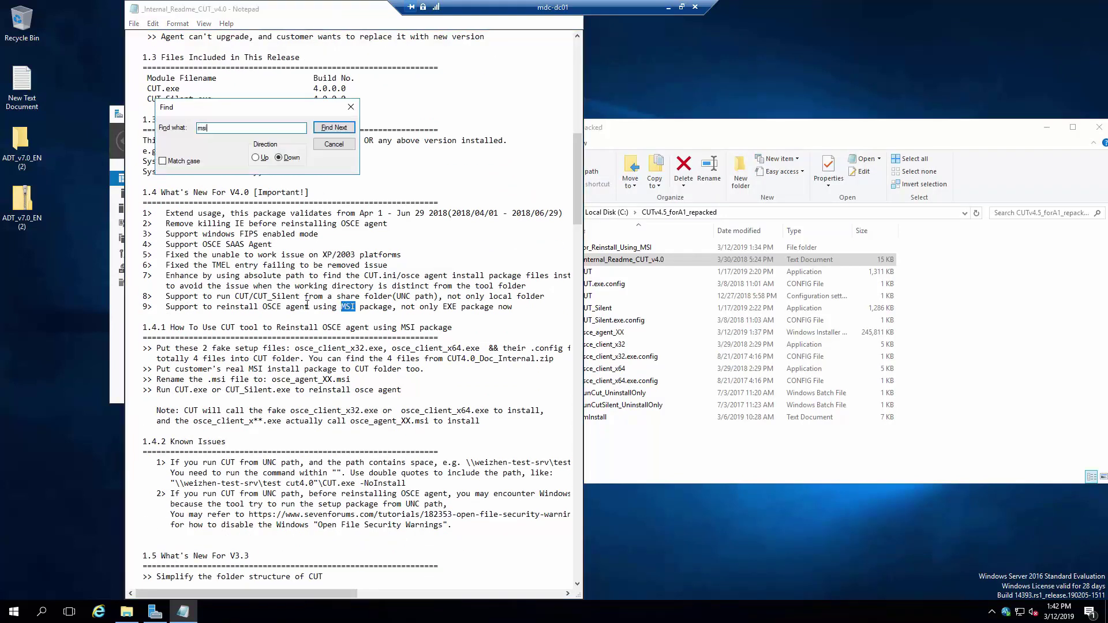
pyautogui.press('Return')
pyautogui.click(350, 107)
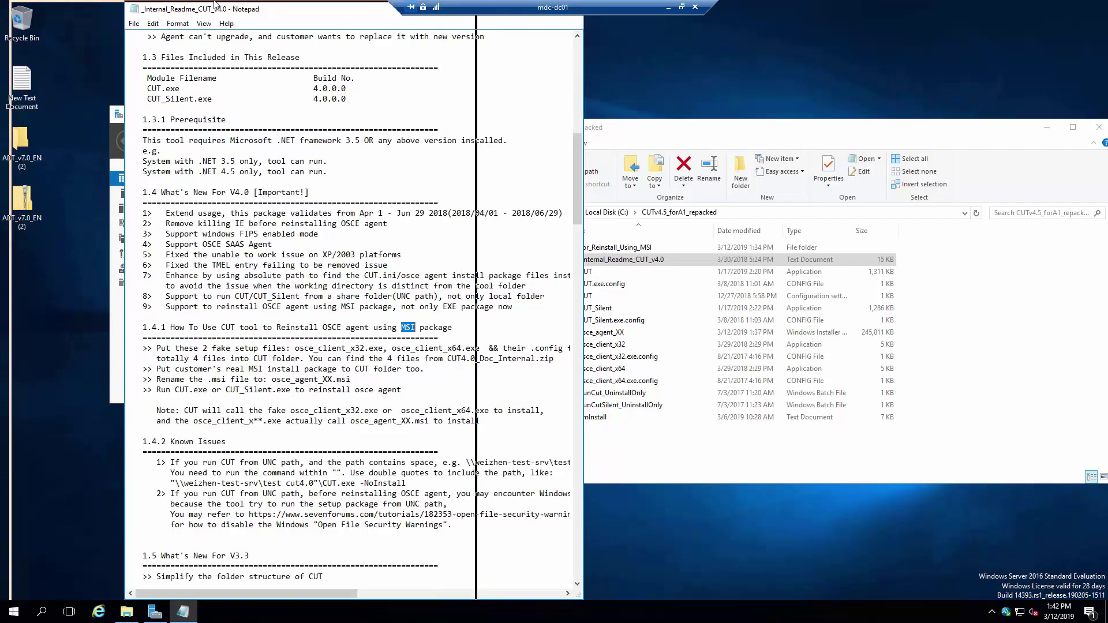
# - Move the readme window left and highlight the osce_agent_XX.msi file name in the note
pyautogui.moveTo(215, 5); pyautogui.dragTo(208, 5)
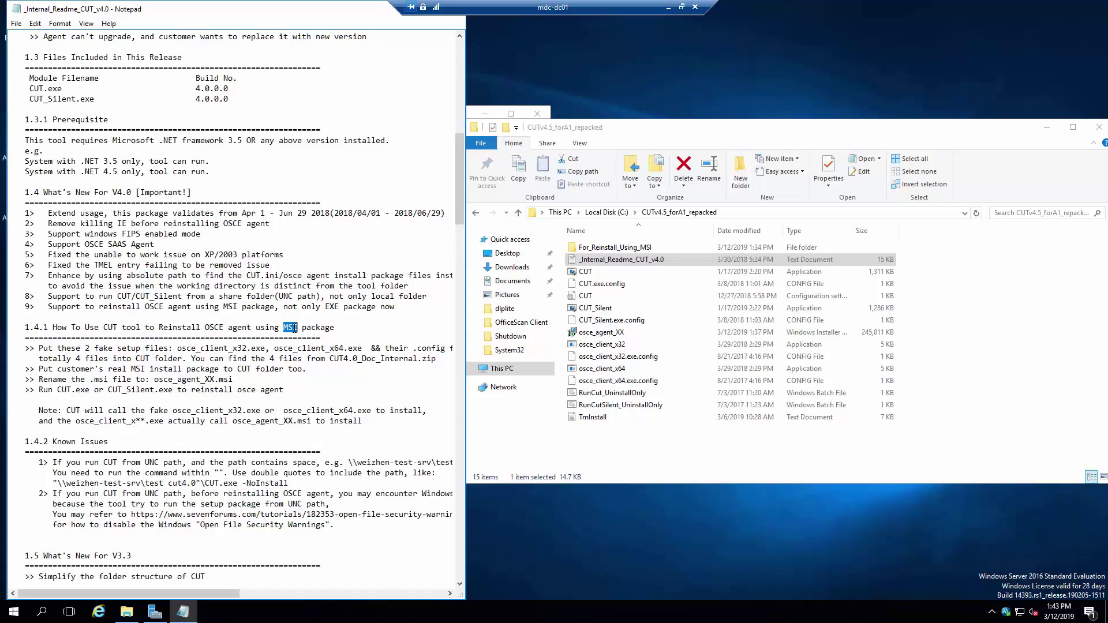
pyautogui.doubleClick(293, 328)
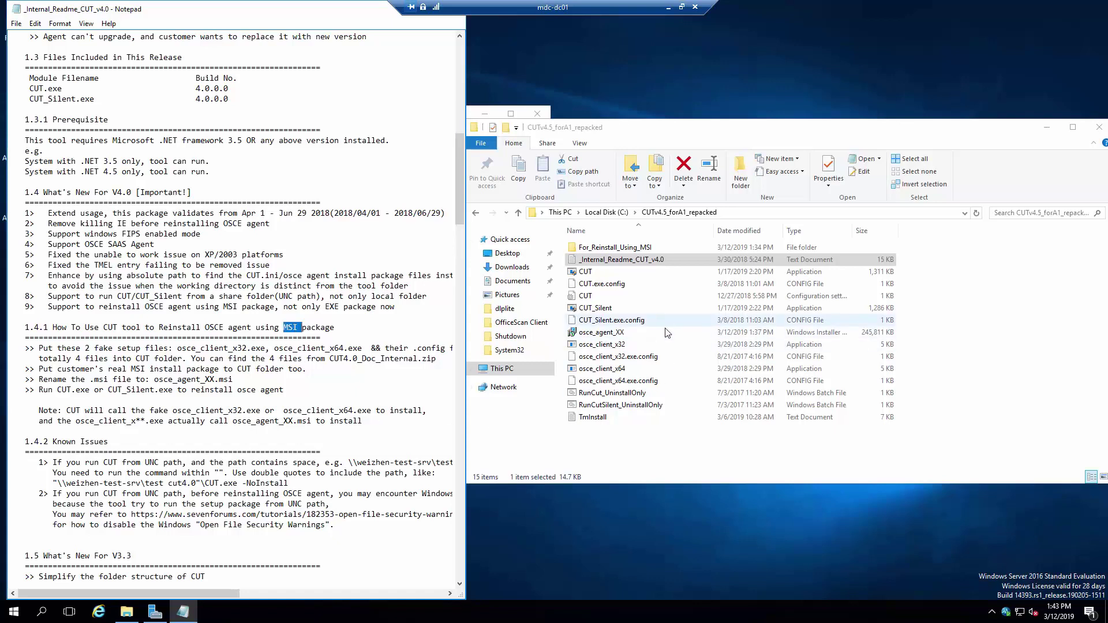
pyautogui.click(619, 335)
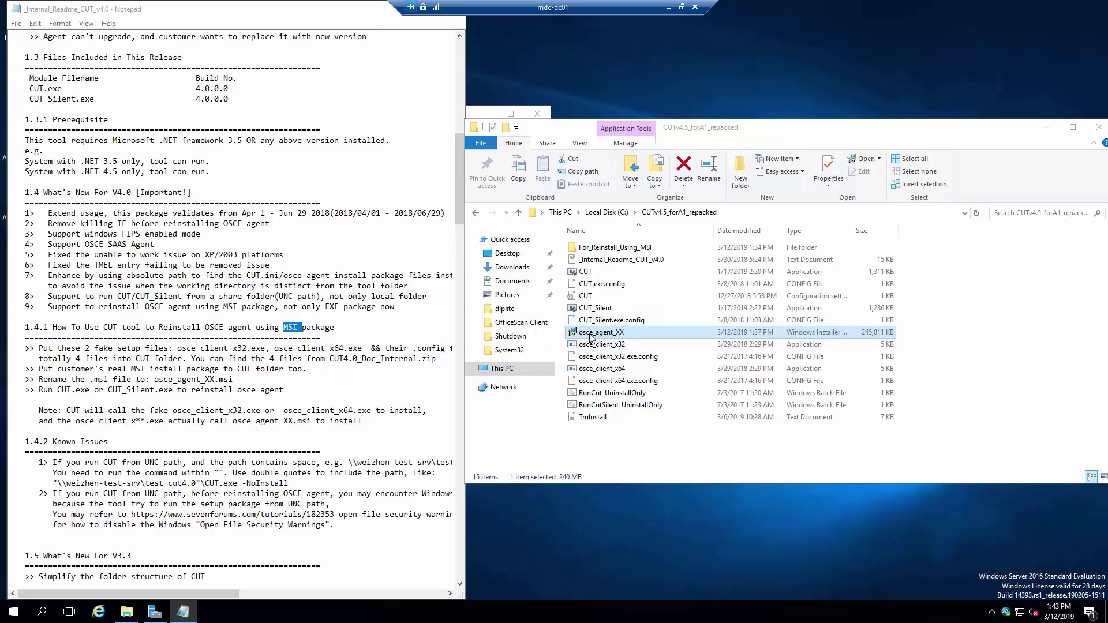
pyautogui.click(304, 422)
pyautogui.moveTo(310, 422); pyautogui.dragTo(233, 422)
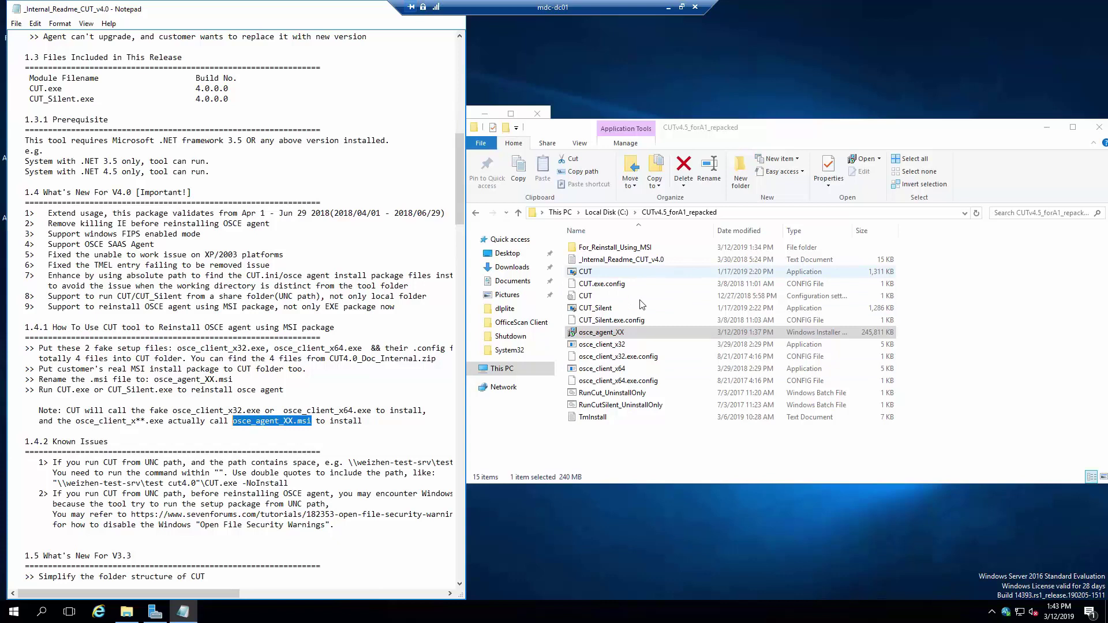
pyautogui.doubleClick(633, 254)
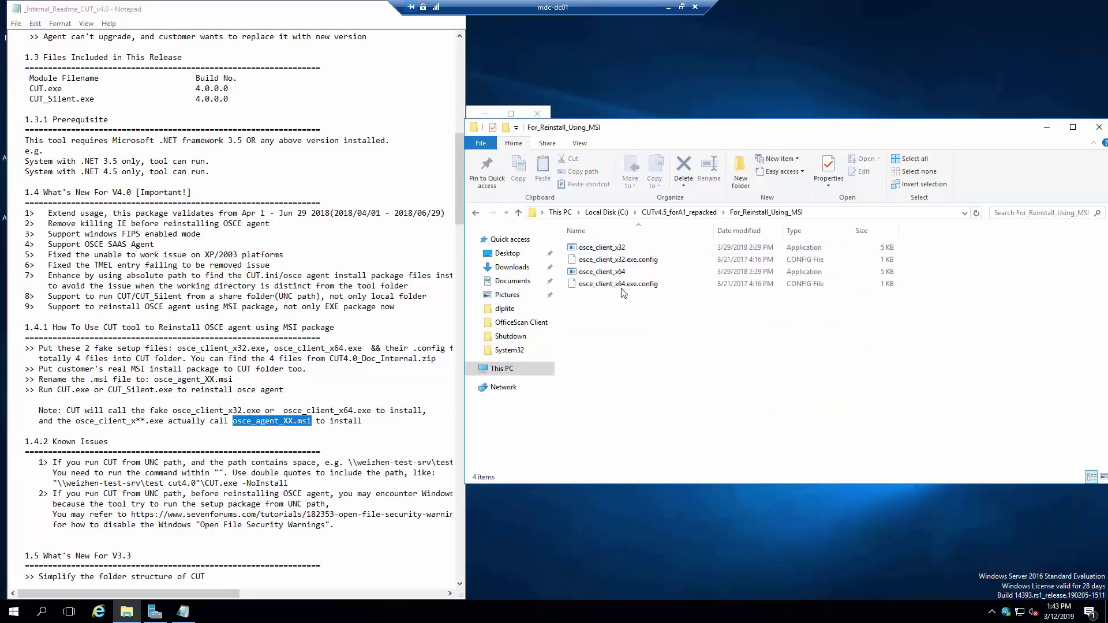
pyautogui.moveTo(696, 347); pyautogui.dragTo(585, 249)
pyautogui.click(698, 238)
pyautogui.click(679, 213)
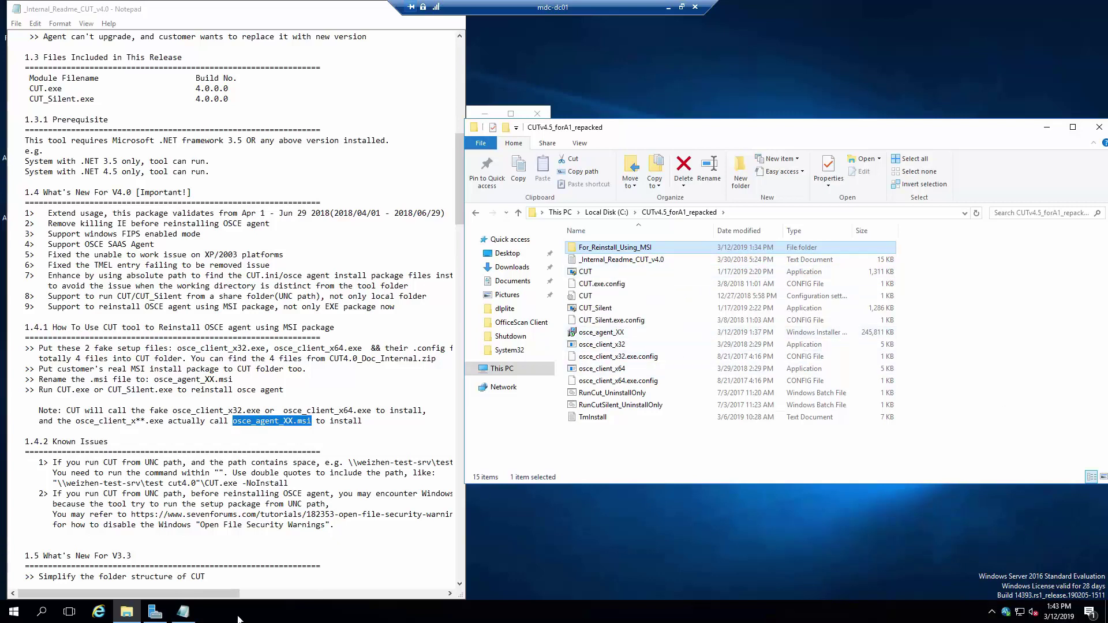
# - Find Command Prompt by searching 'cmd' and choose Run as administrator
pyautogui.click(14, 612)
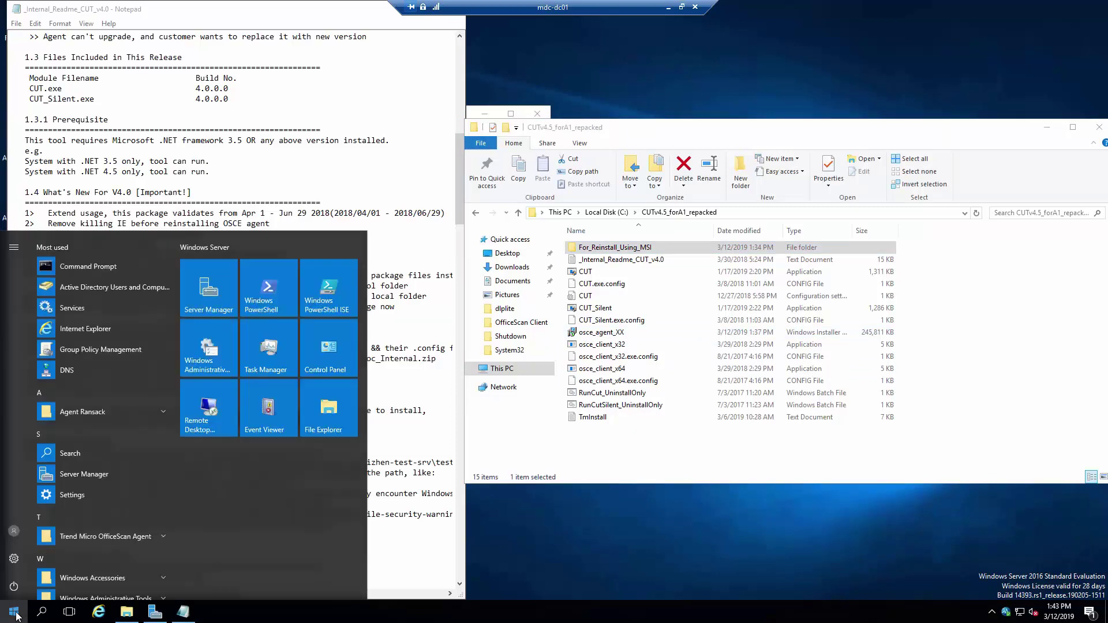
pyautogui.write('cmd')
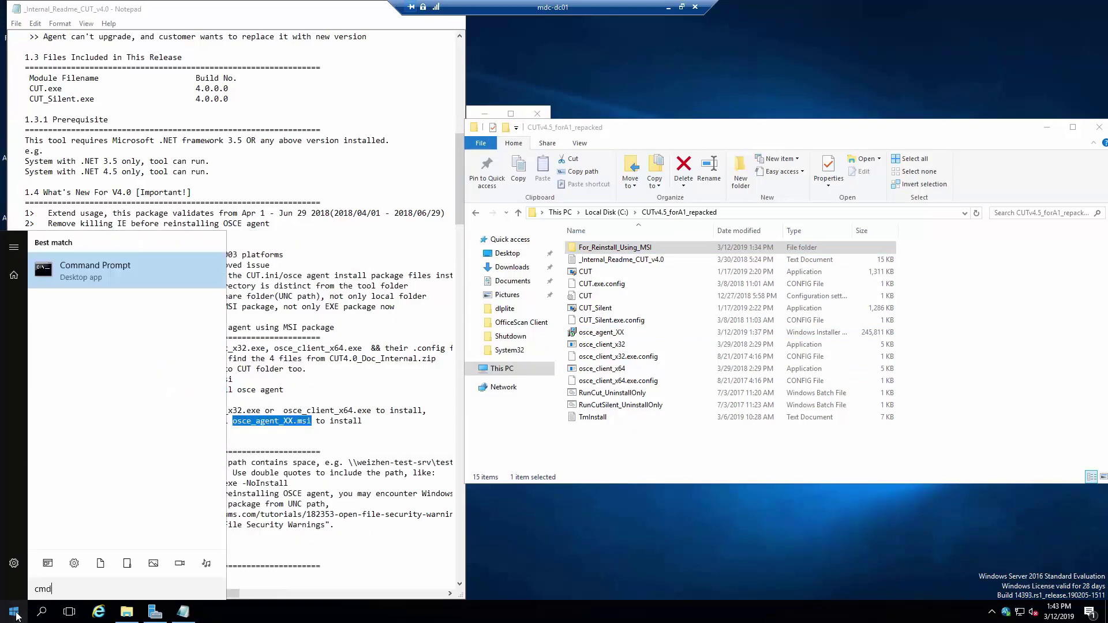
pyautogui.rightClick(107, 283)
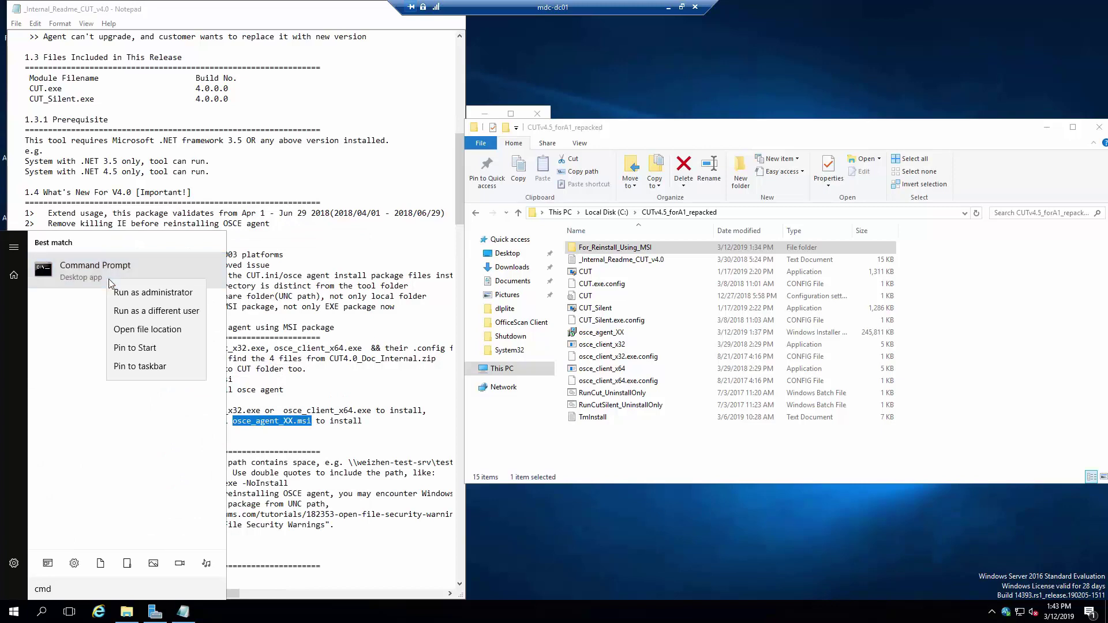
pyautogui.click(139, 293)
# - Approve the UAC prompt and change to the root of drive C with cd\
pyautogui.click(470, 382)
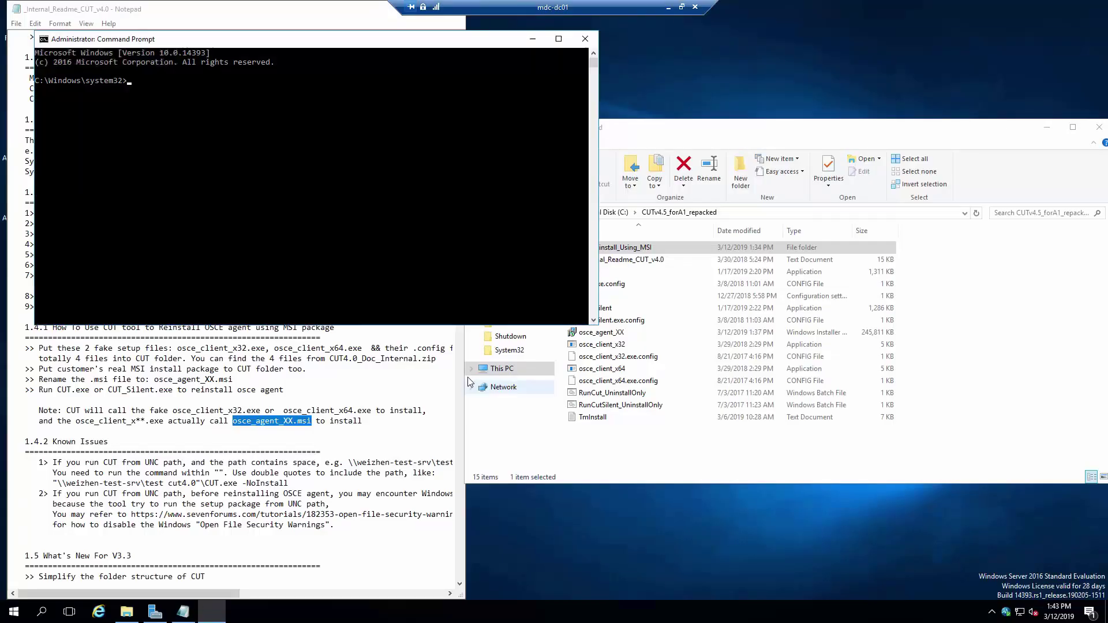
pyautogui.moveTo(341, 47); pyautogui.dragTo(329, 48)
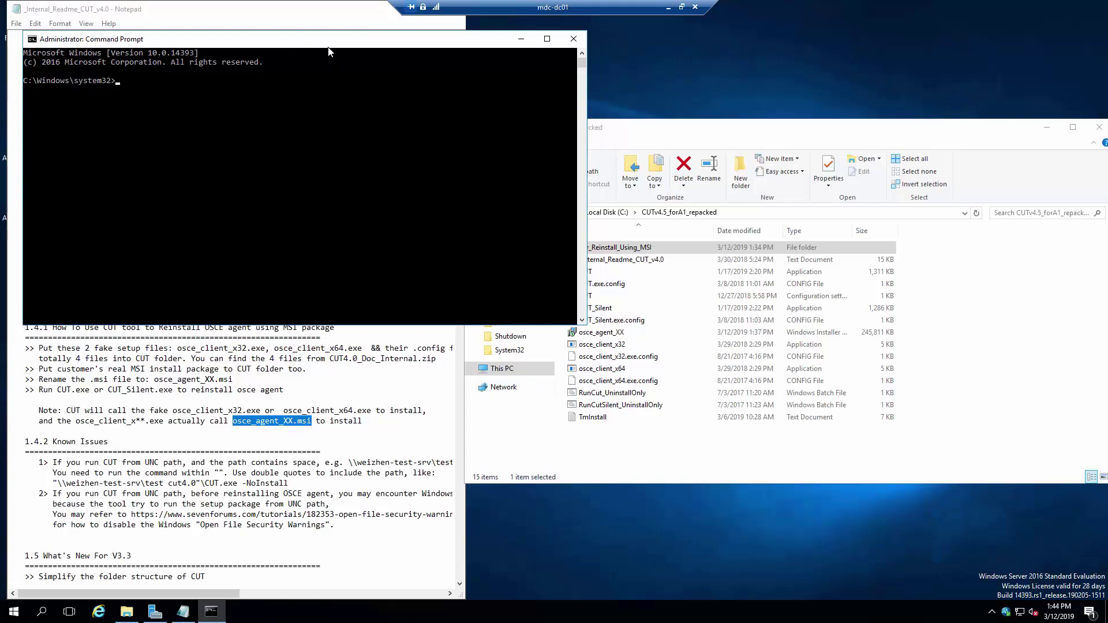
pyautogui.write('cd..')
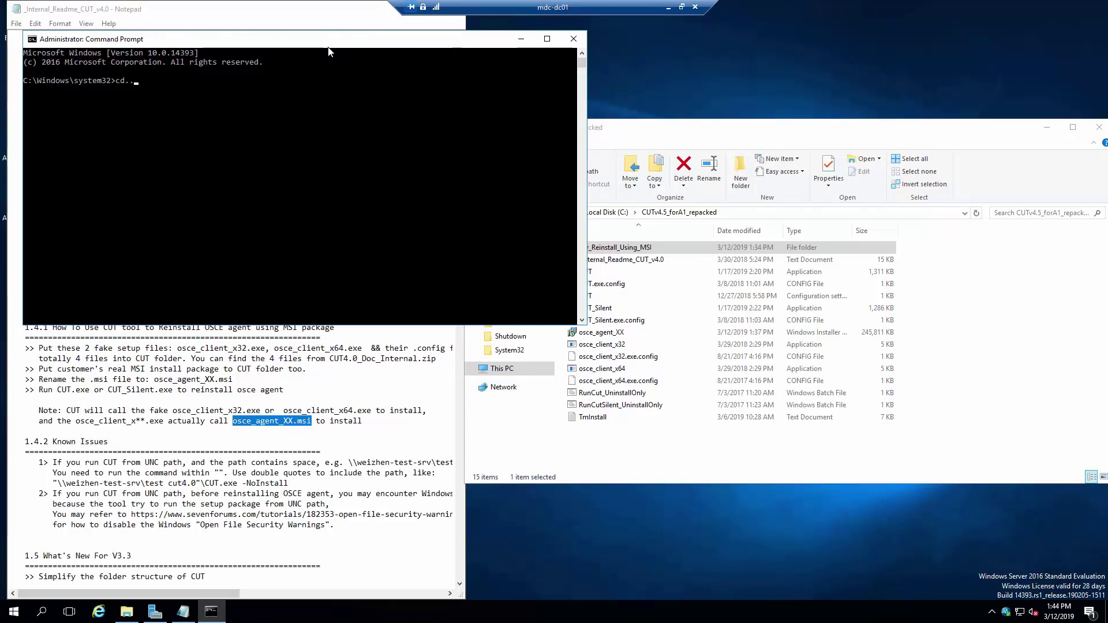
pyautogui.press('BackSpace')
pyautogui.press('BackSpace')
pyautogui.write('\\')
pyautogui.press('Return')
# - Enter the CUTv4.5_forA1_repacked folder with cd cut* and list its files with dir
pyautogui.write('cut*')
pyautogui.press('Return')
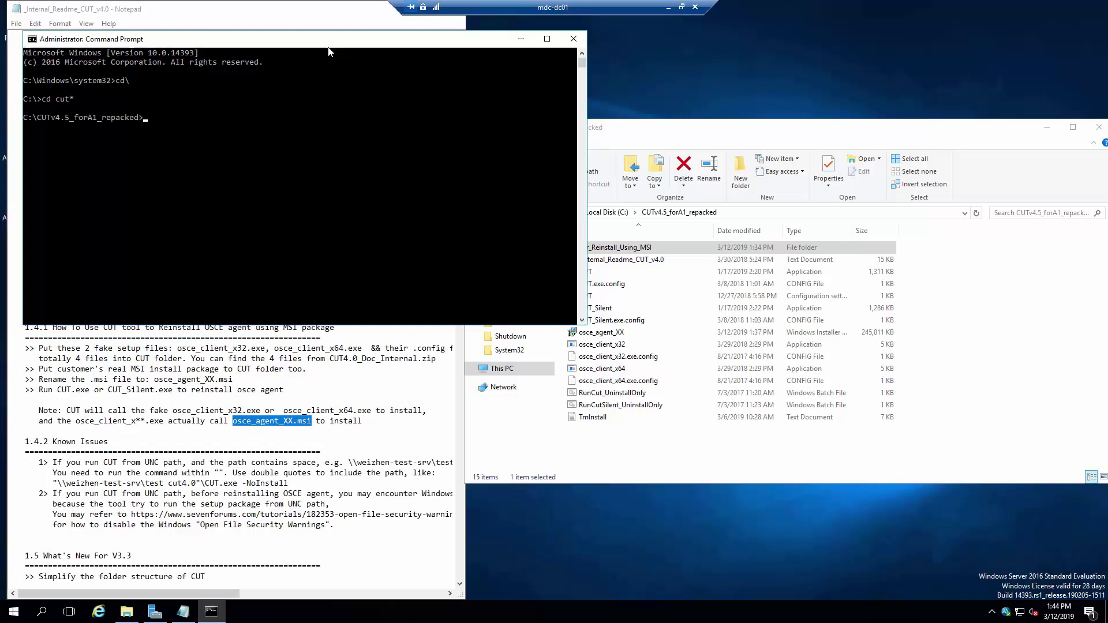
pyautogui.write('dir')
pyautogui.press('Return')
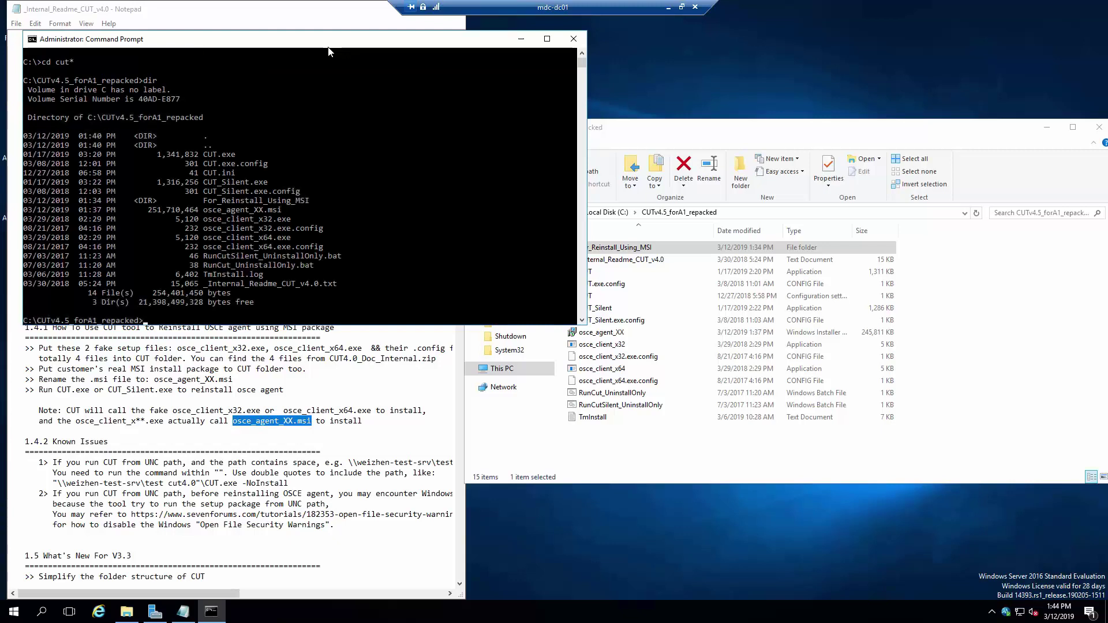
# - Run cut.exe, then open the Services console from a 'serv' search
pyautogui.write('cut.exe')
pyautogui.press('Return')
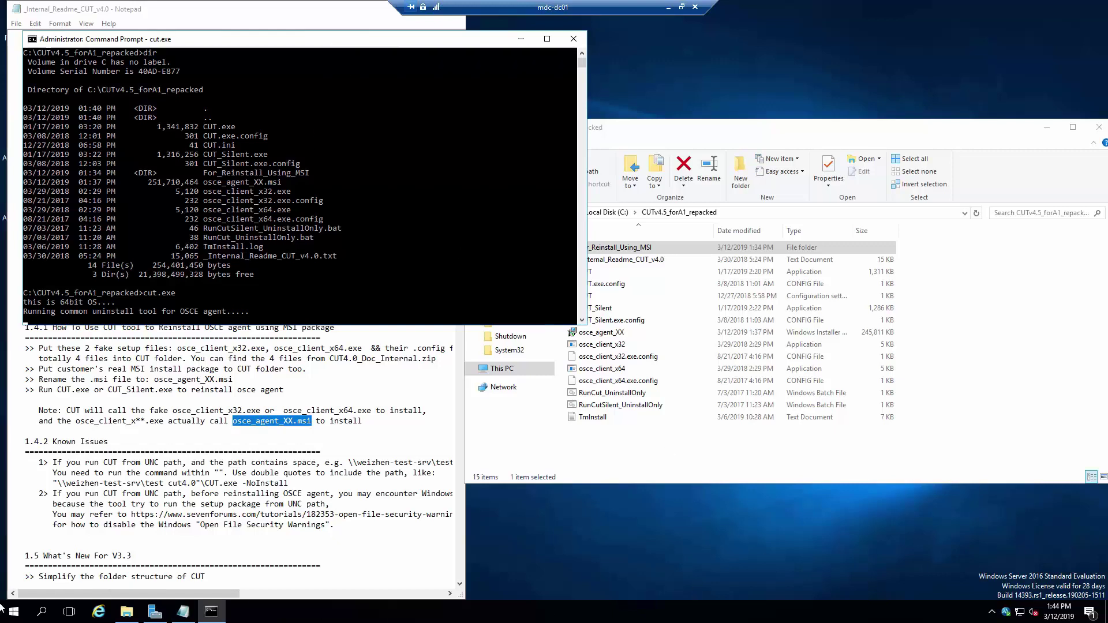
pyautogui.press('super')
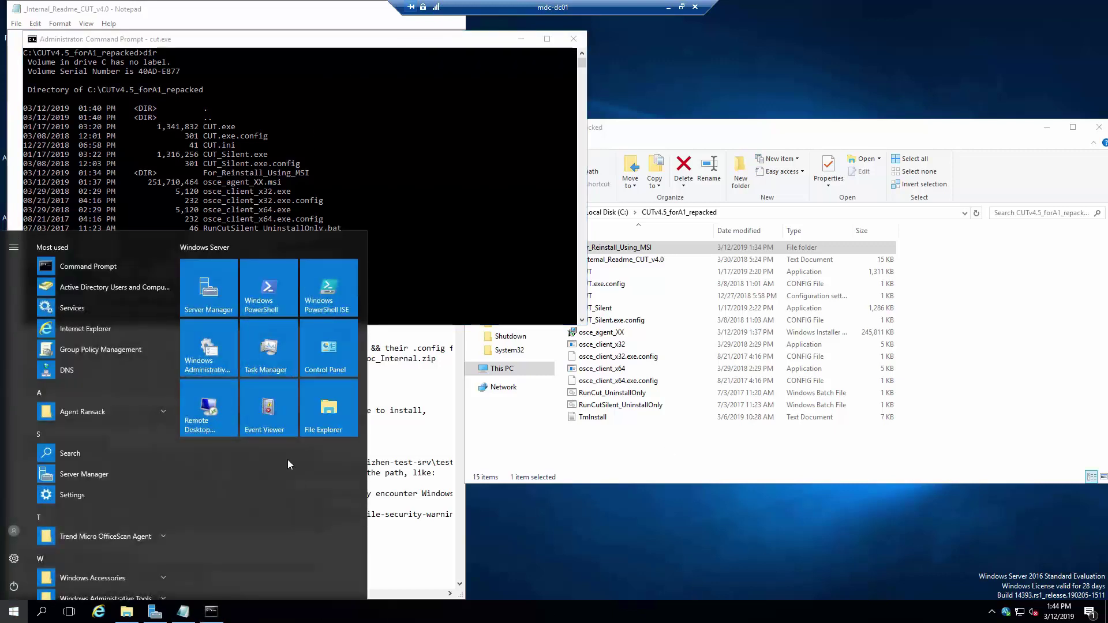
pyautogui.write('serv')
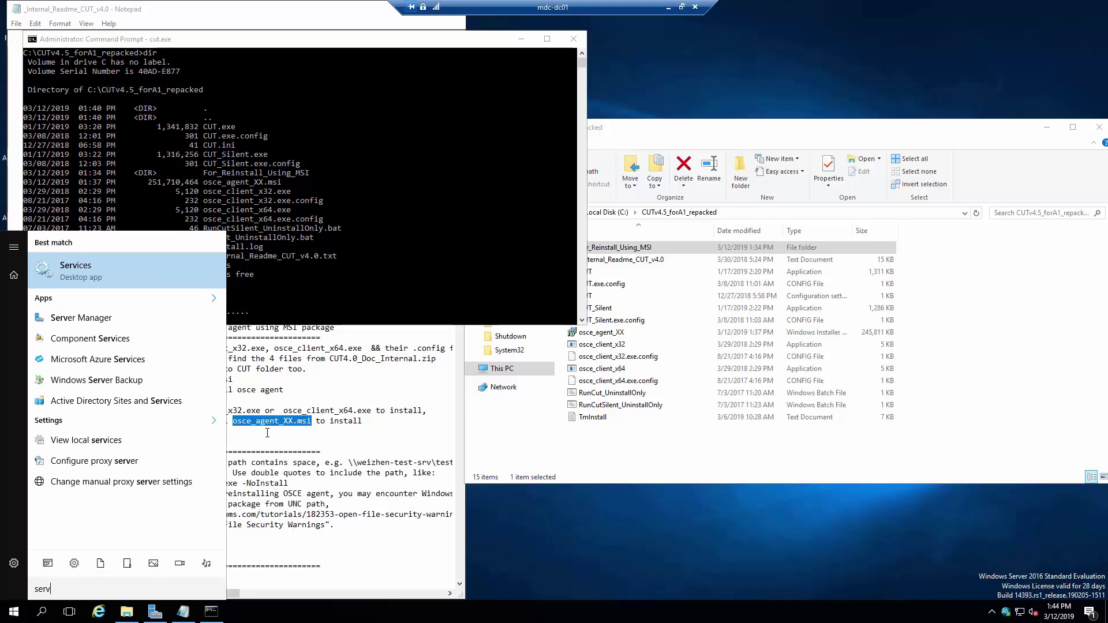
pyautogui.press('Return')
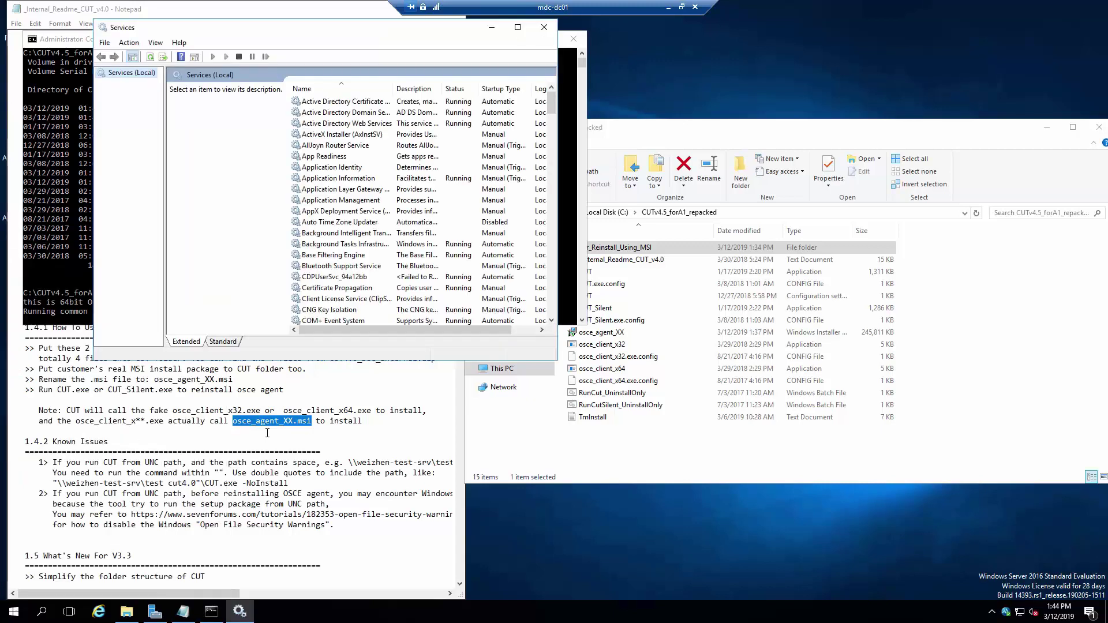
# - Jump to the O services, move Services to the right, and select OfficeScan NT Listener
pyautogui.click(390, 188)
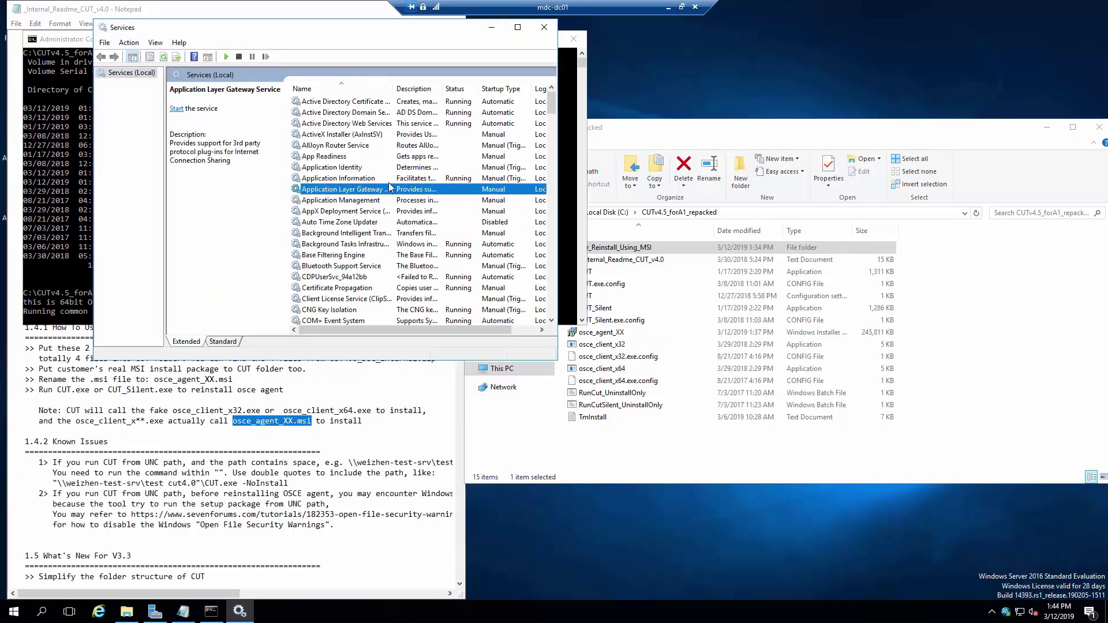
pyautogui.press('o')
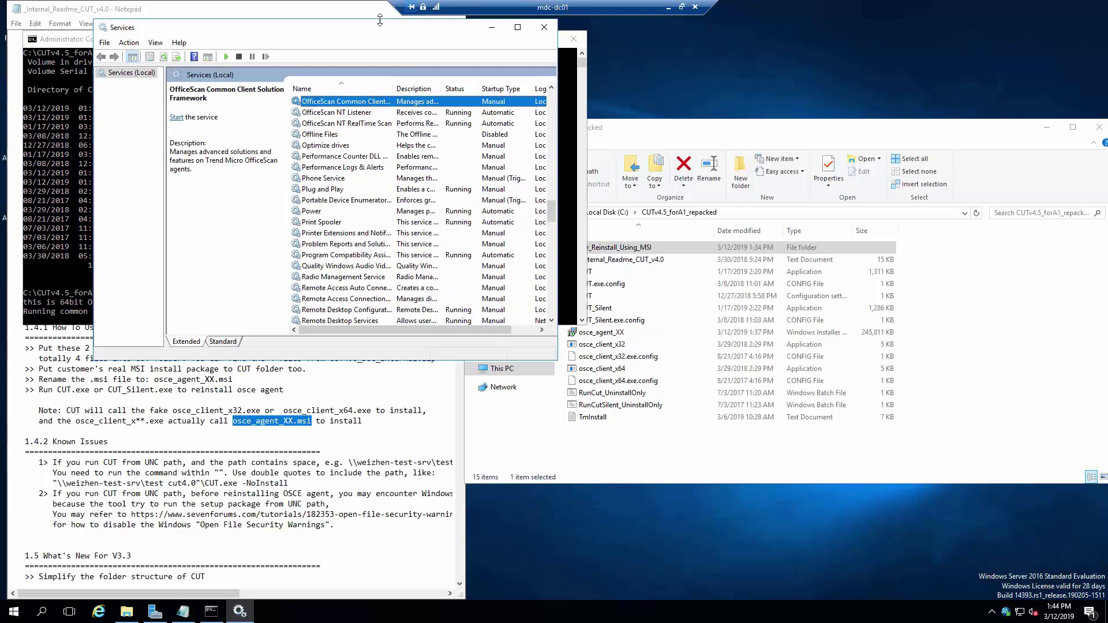
pyautogui.moveTo(375, 29); pyautogui.dragTo(911, 18)
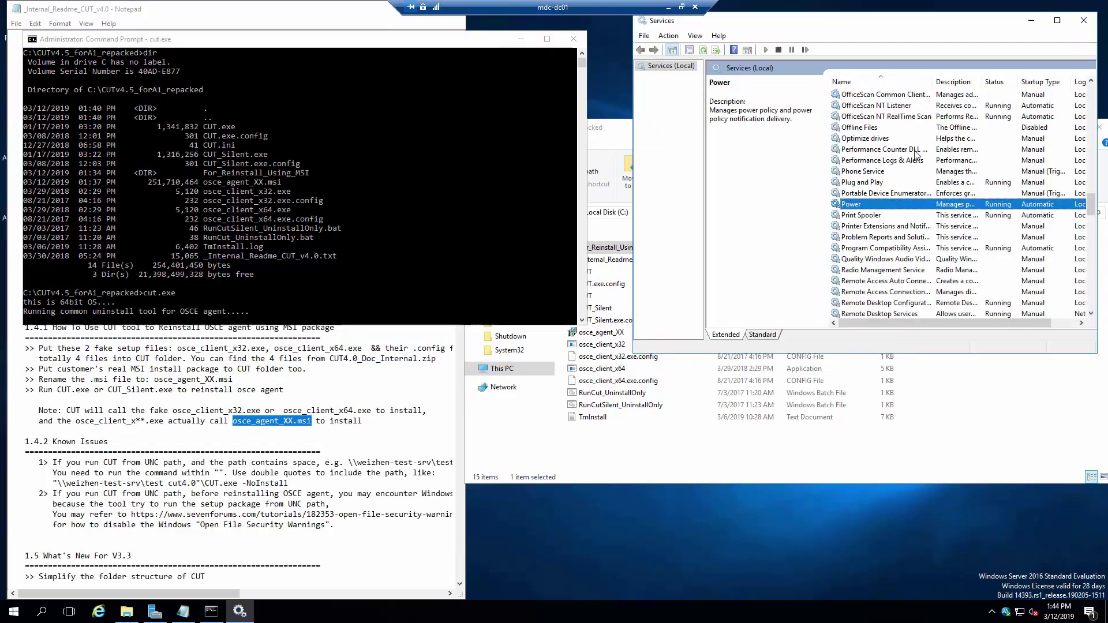
pyautogui.click(918, 108)
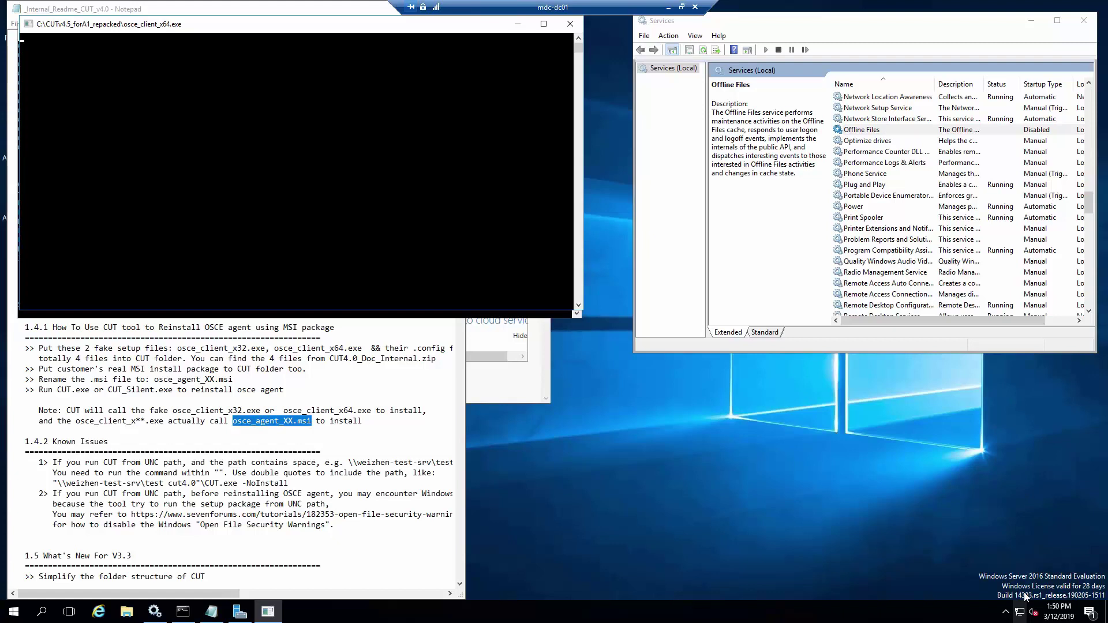
# - Wait for cut.exe to finish the MSI reinstall and check the system tray
pyautogui.click(1006, 613)
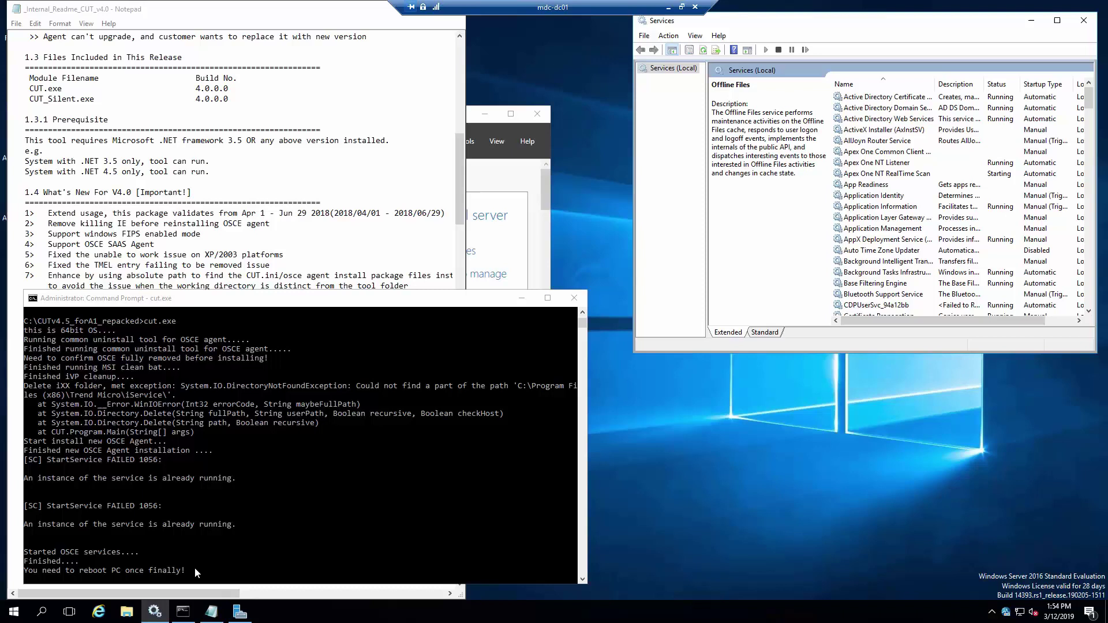
# - Select Apex One NT Listener and refresh Services until NT RealTime Scan shows running
pyautogui.click(870, 162)
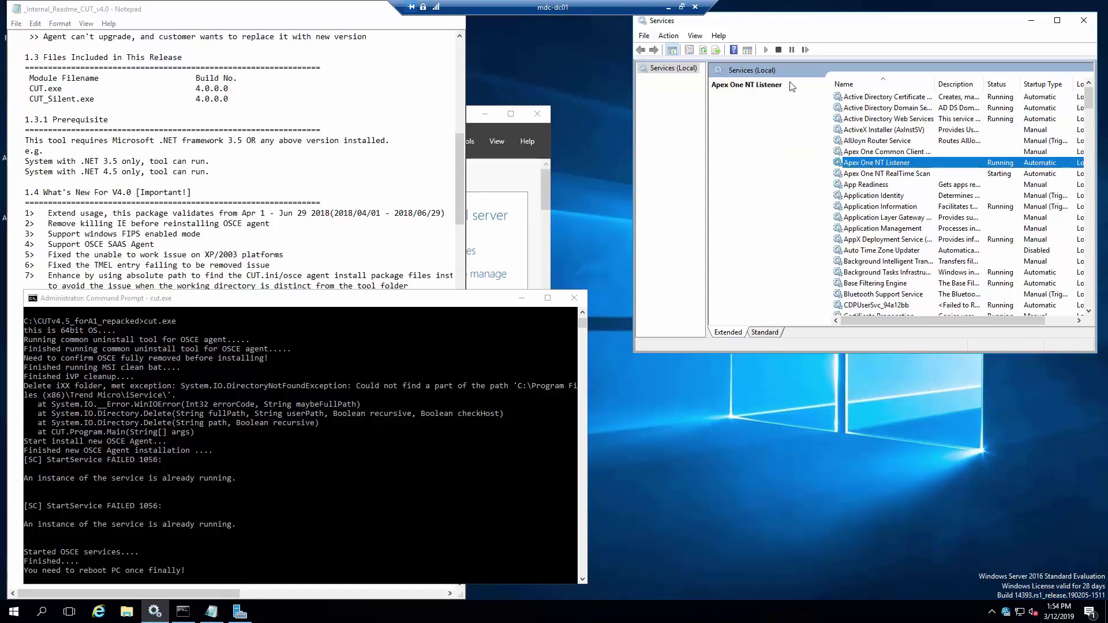
pyautogui.click(704, 51)
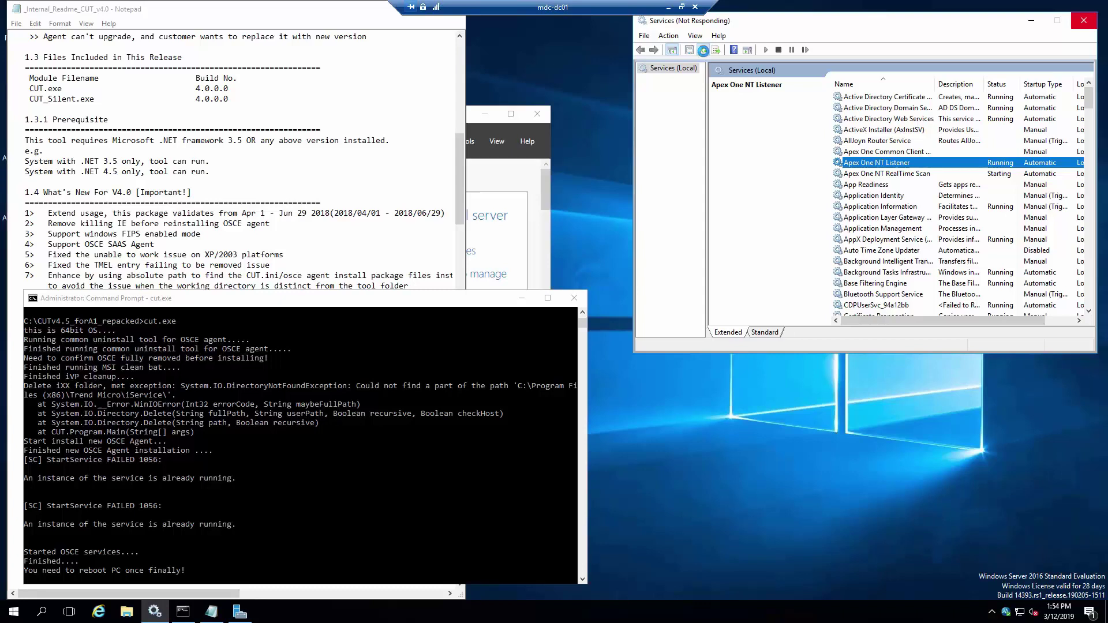
pyautogui.moveTo(1006, 611)
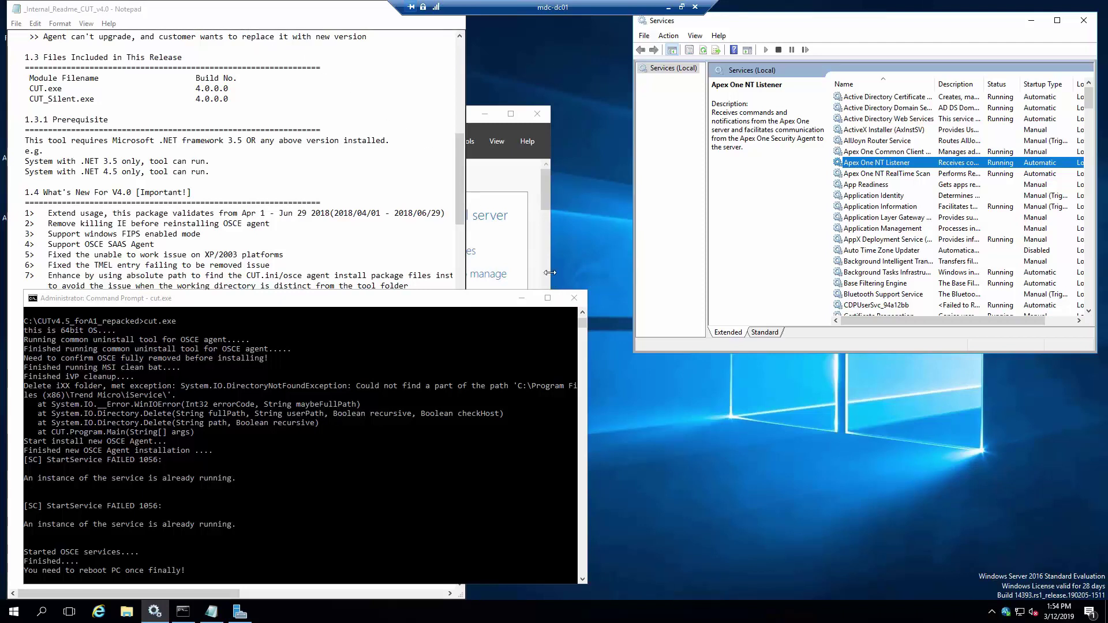
# - Refresh OfficeScan XG's agent list to see MDC-DC01 offline, then switch to the MDC-ApexO tab
pyautogui.click(682, 8)
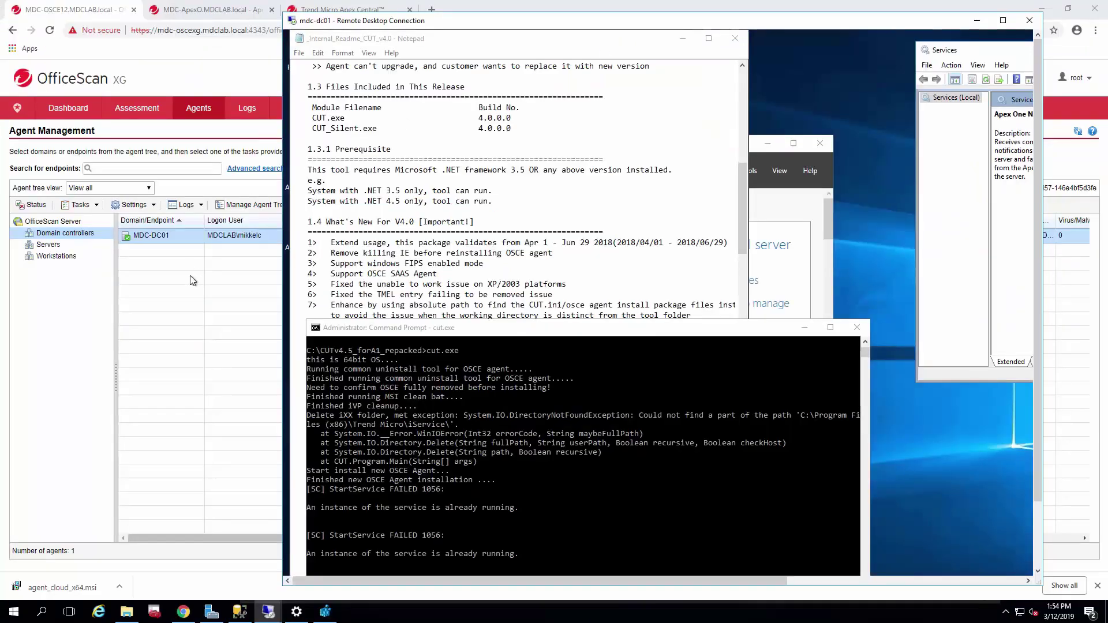
pyautogui.click(993, 6)
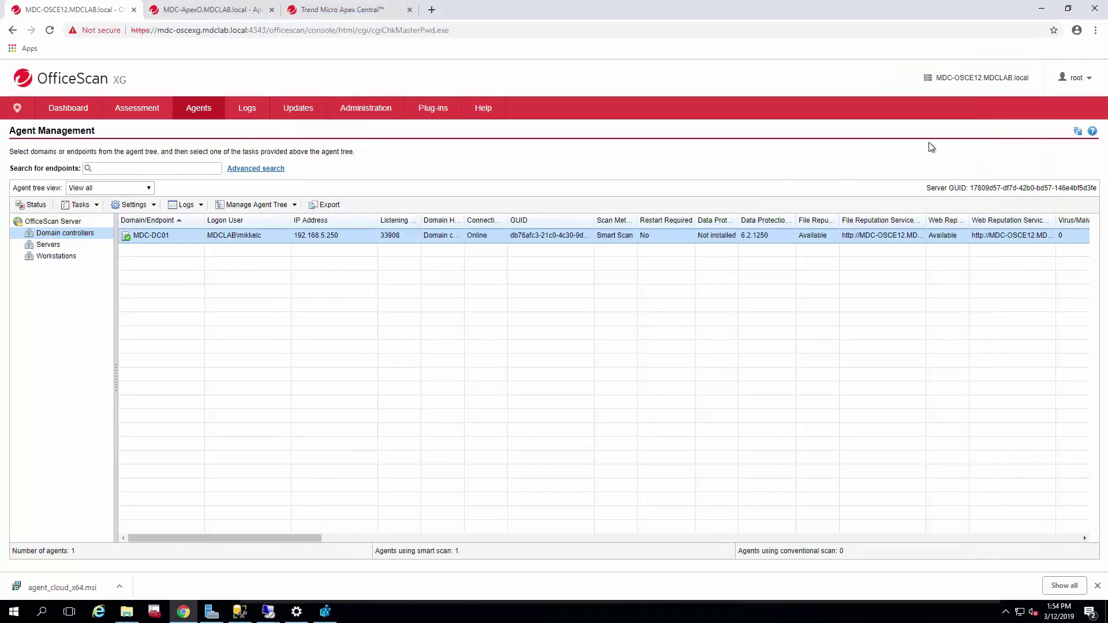
pyautogui.click(1076, 138)
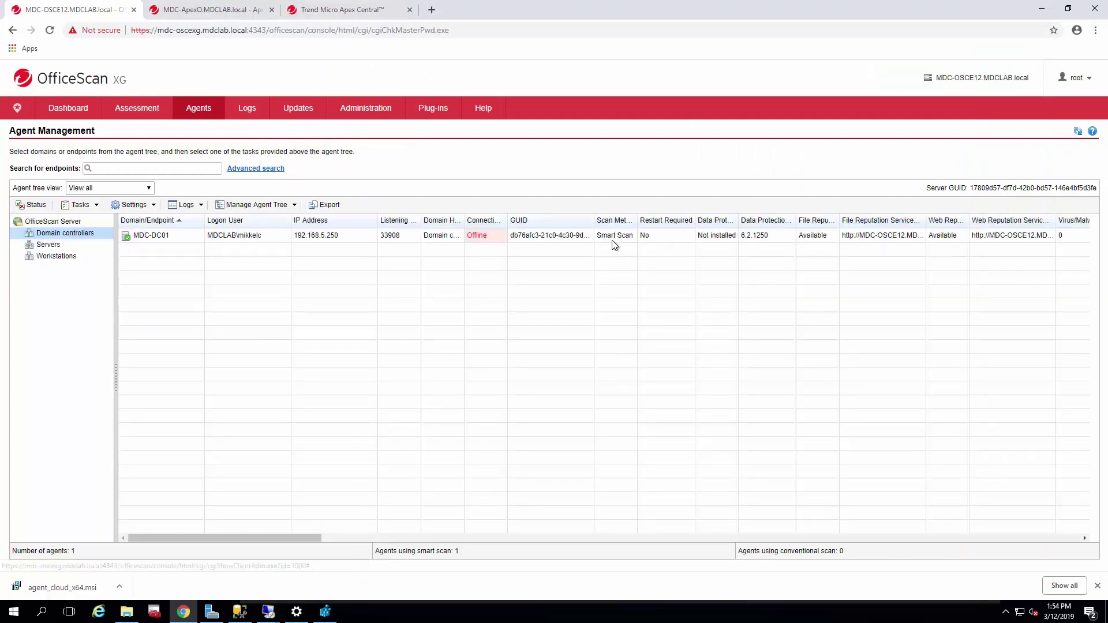
pyautogui.click(594, 240)
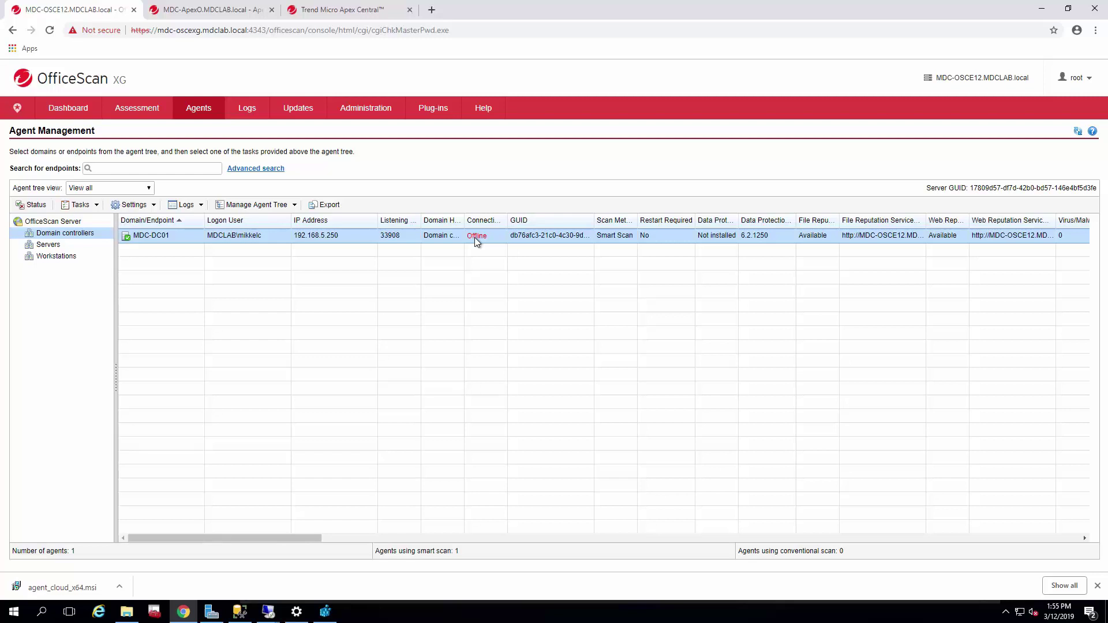
pyautogui.click(201, 9)
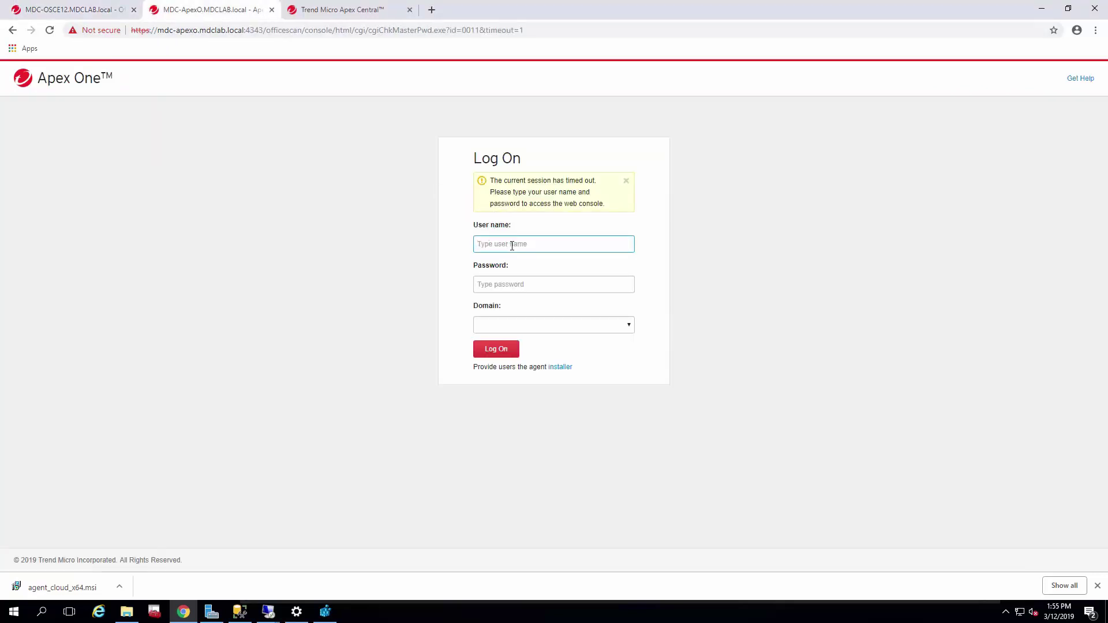
# - Enter the admin user name and password with domain mdclab.local and submit the Apex One log-on
pyautogui.write('mikkelc')
pyautogui.press('Tab')
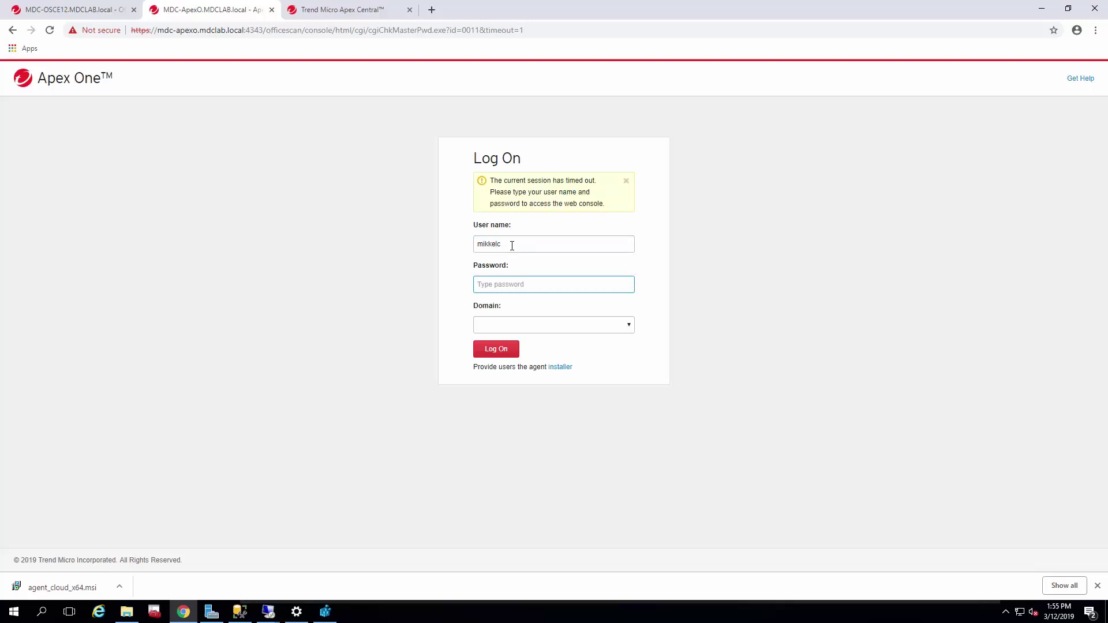
pyautogui.write('•••••••')
pyautogui.press('Tab')
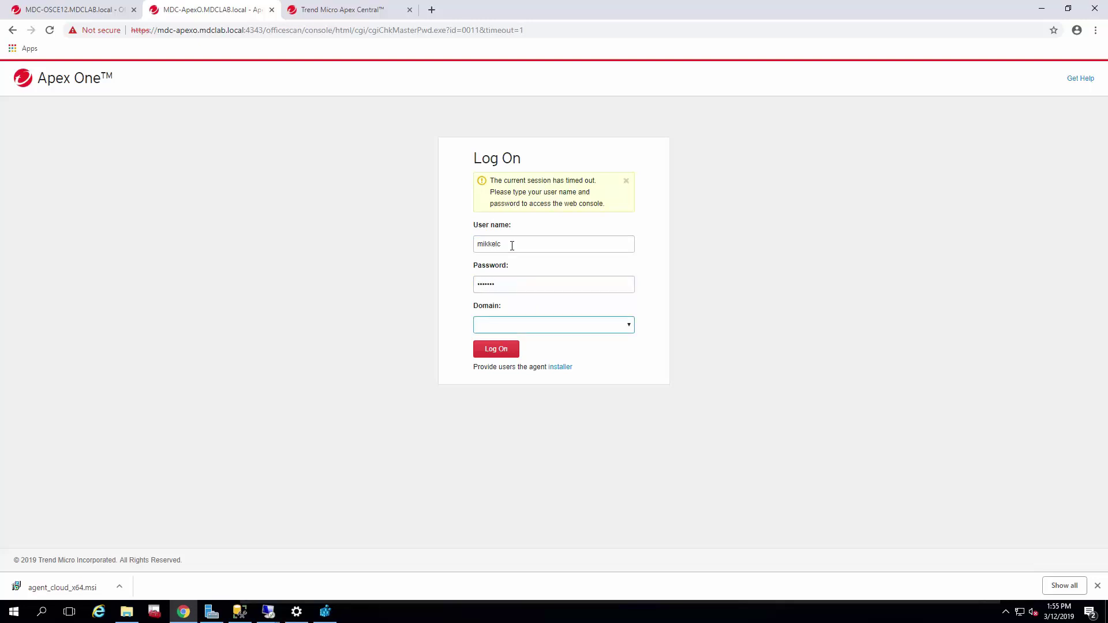
pyautogui.press('Return')
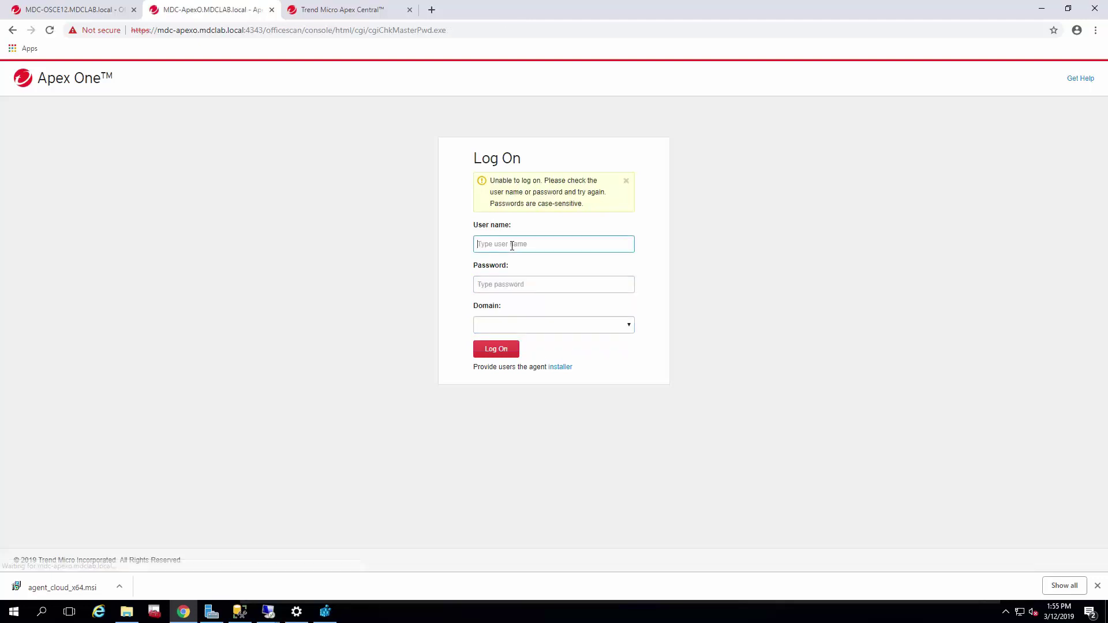
# - After the failed attempt, re-enter the user name, password and domain and submit again
pyautogui.write('mikkelc')
pyautogui.press('Tab')
pyautogui.write('•••••')
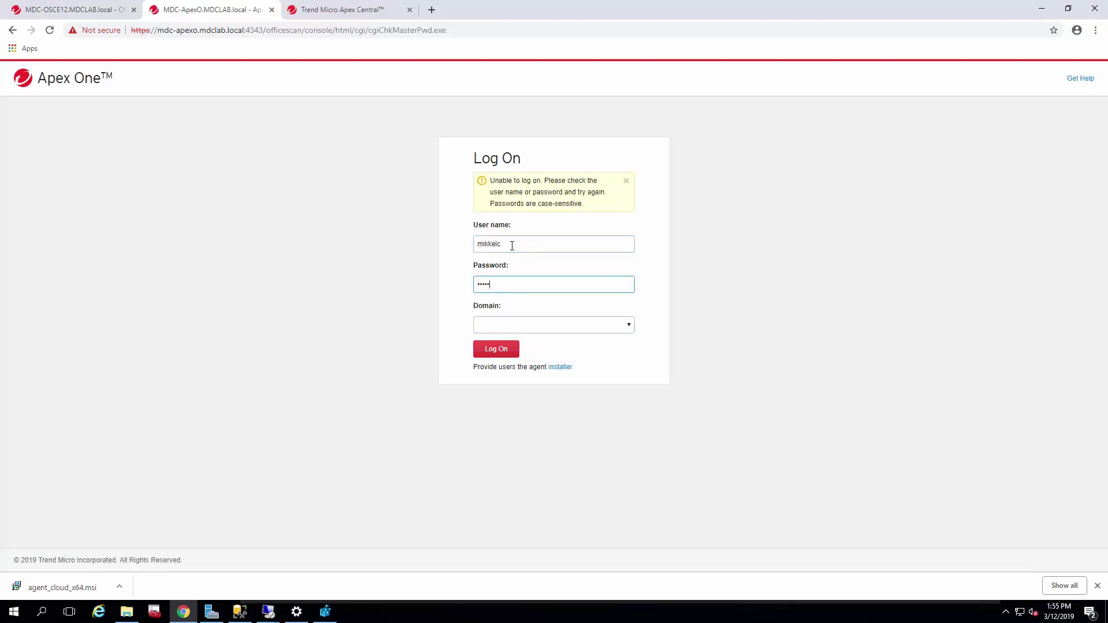
pyautogui.write('•••••')
pyautogui.press('Tab')
pyautogui.press('Down')
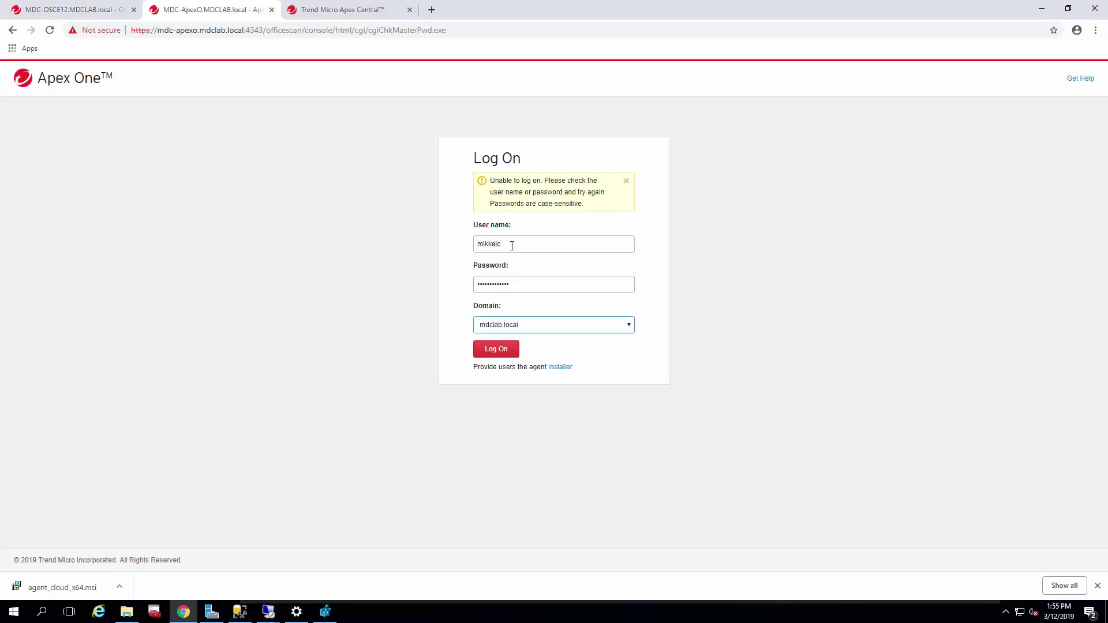
pyautogui.press('Return')
# - Retry with the user name and password to sign in to Apex One's Agent Management
pyautogui.write('mikkelc')
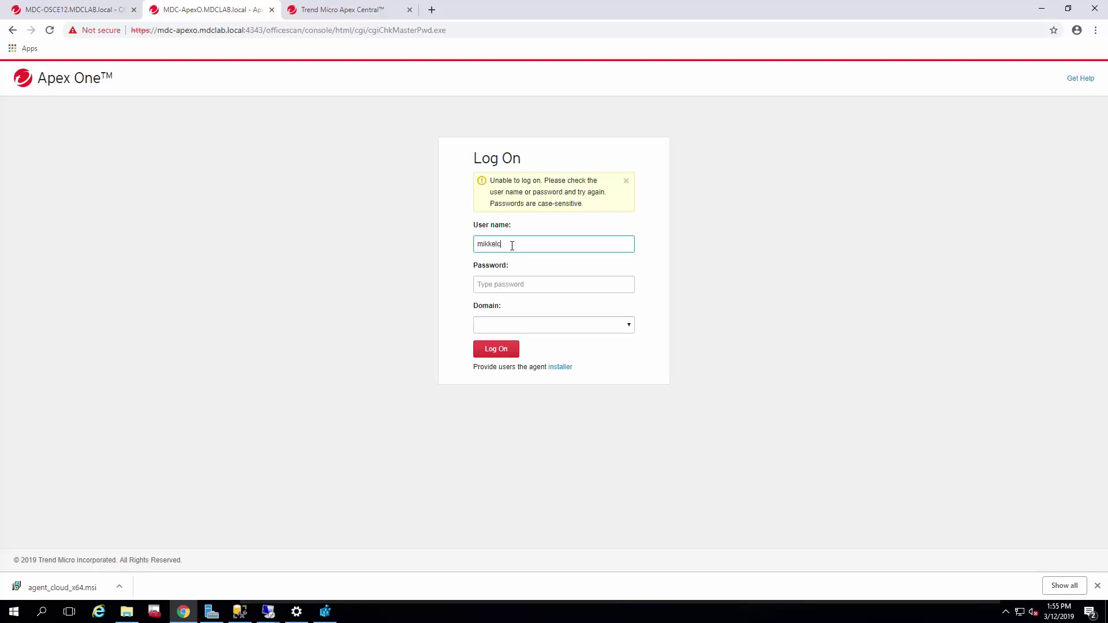
pyautogui.press('Tab')
pyautogui.write('••••••••')
pyautogui.press('Return')
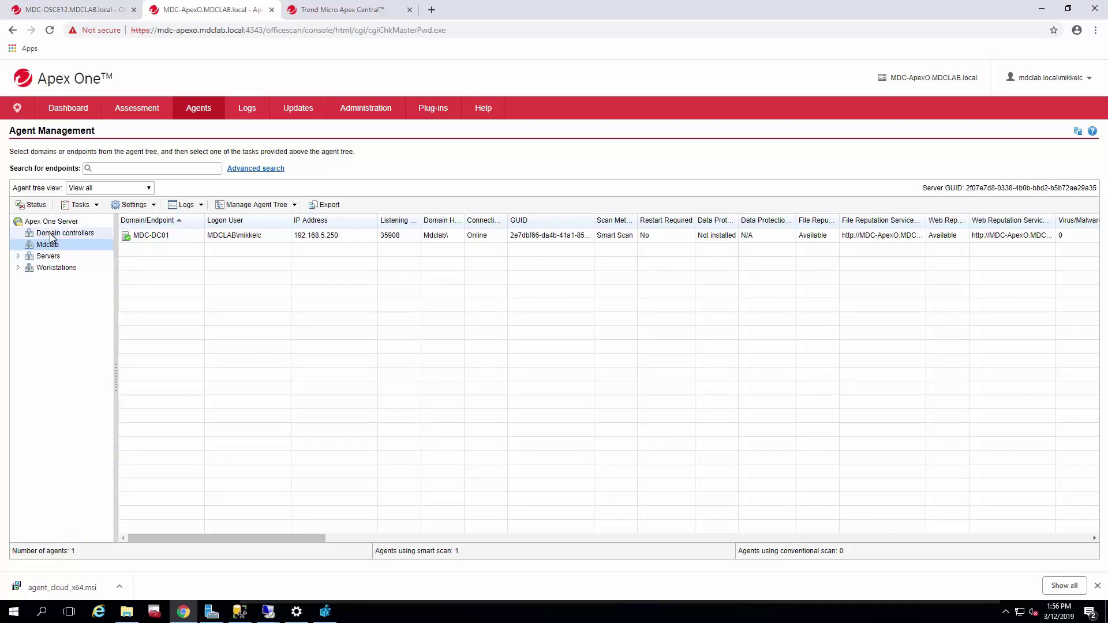
# - Move the MDC-DC01 agent from Mdclab into the Domain controllers group and view that group
pyautogui.moveTo(136, 235); pyautogui.dragTo(78, 234)
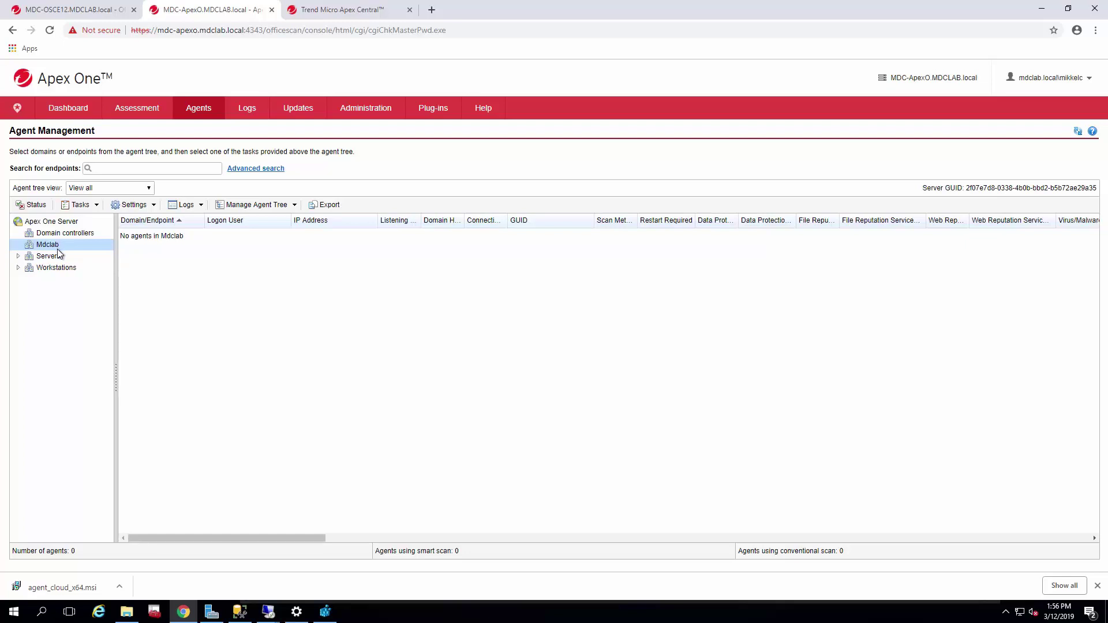
pyautogui.click(68, 234)
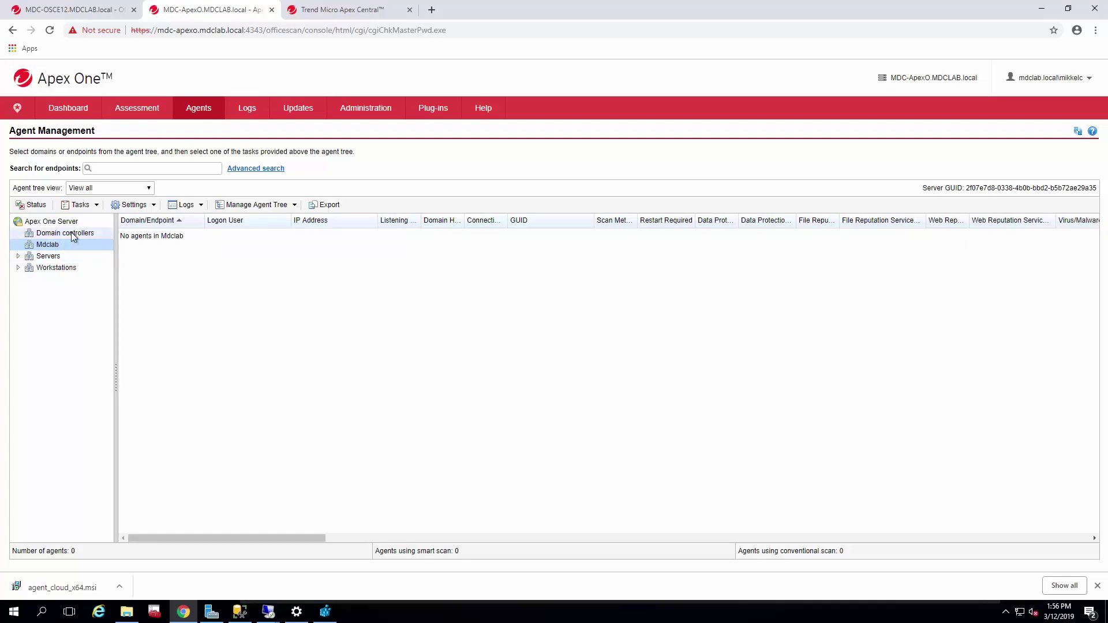